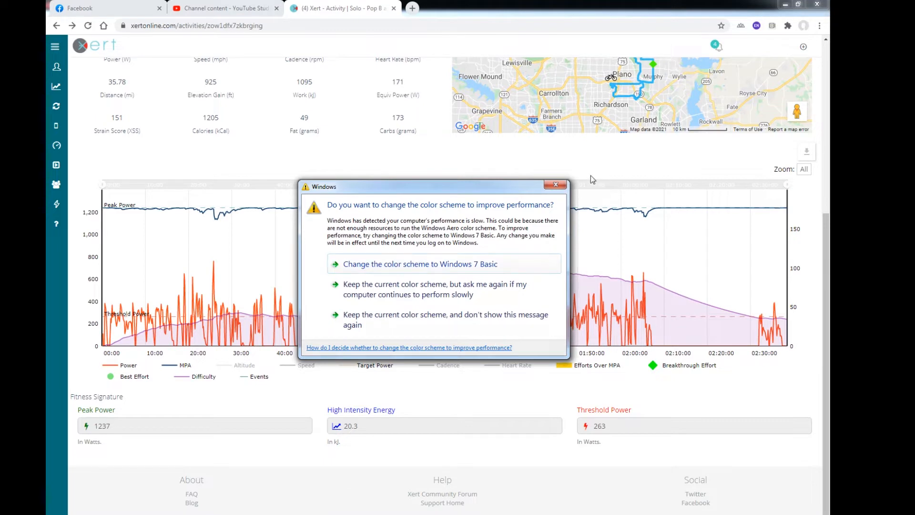
Step: Dismiss the color scheme prompt and start saving the ride chart's data in CSV format
click(556, 185)
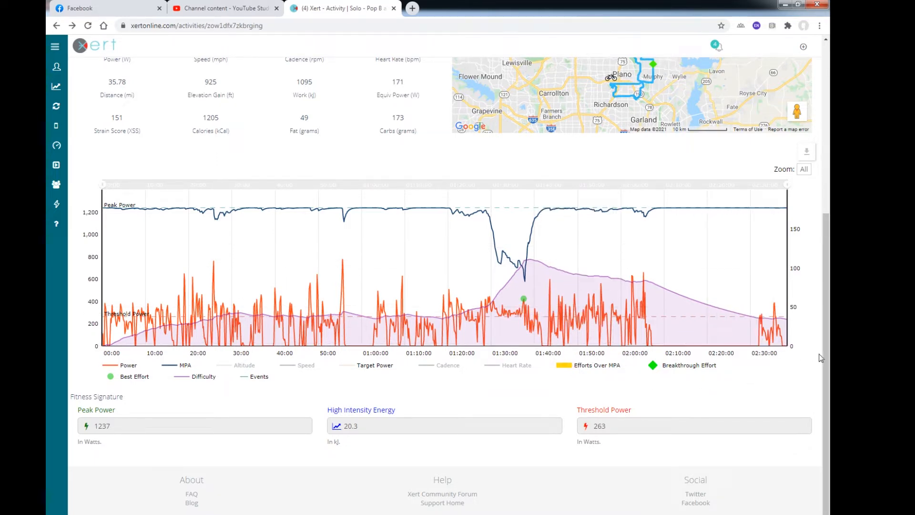
scroll(822, 358, up, 5)
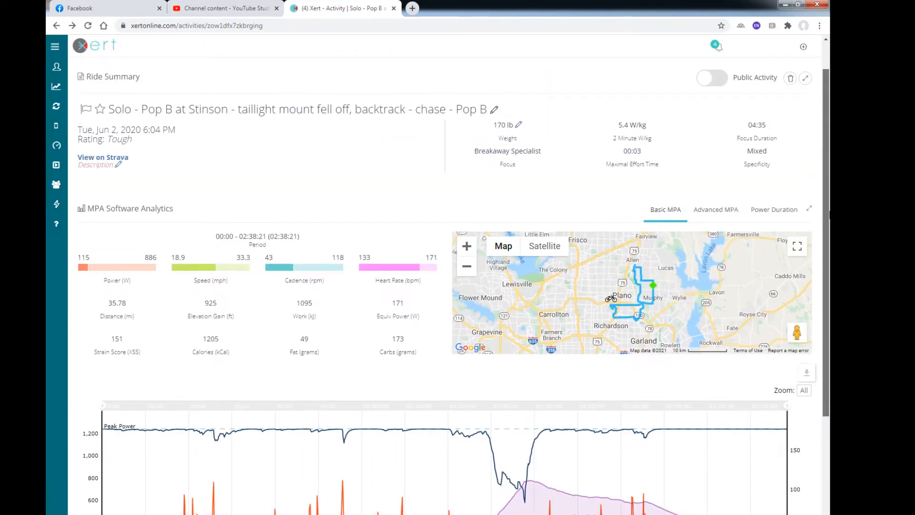
scroll(805, 371, down, 4)
click(805, 193)
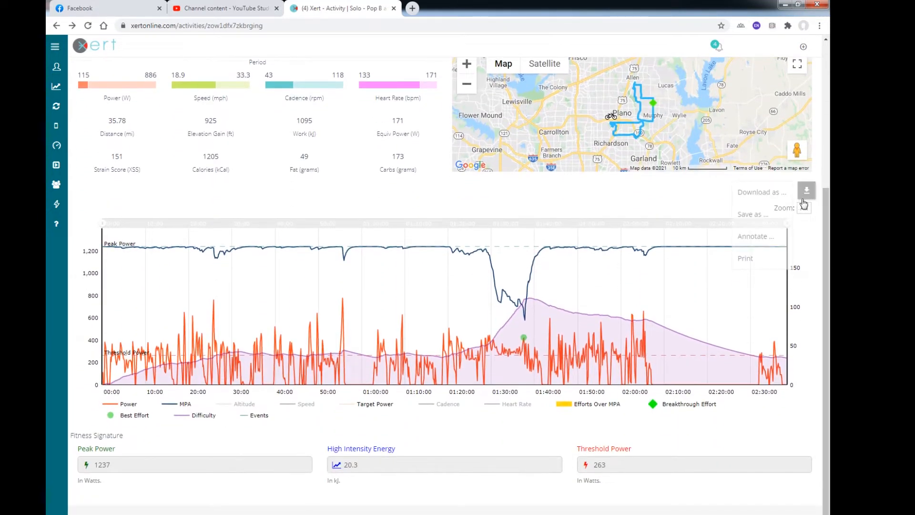
mouse_move(761, 217)
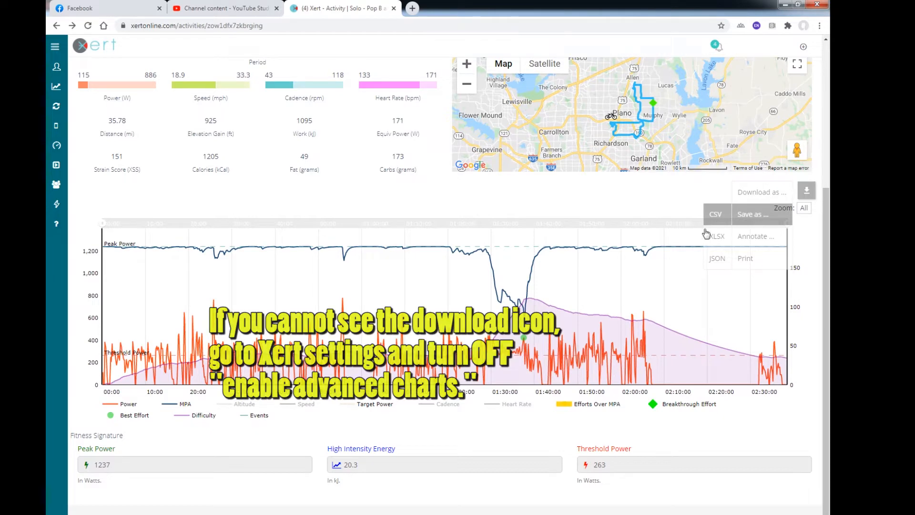
scroll(762, 228, up, 2)
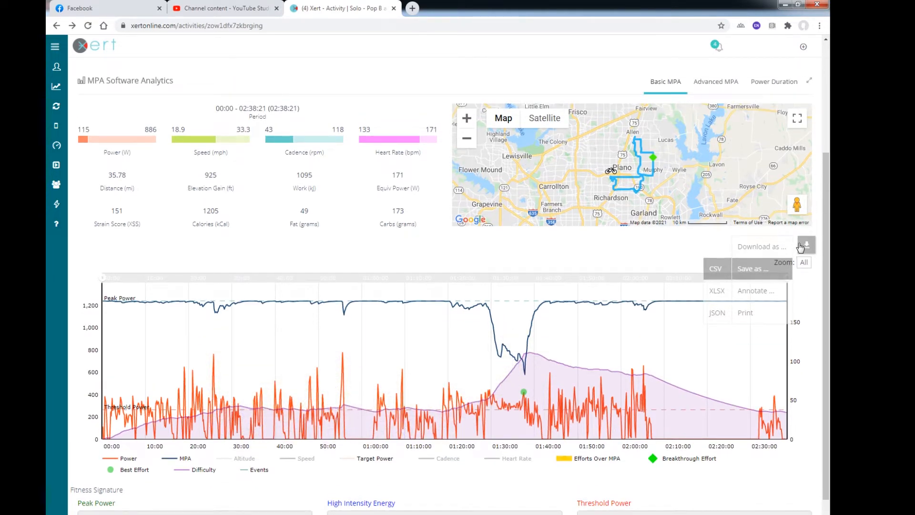
mouse_move(828, 221)
mouse_down()
mouse_move(827, 190)
mouse_move(827, 230)
mouse_up()
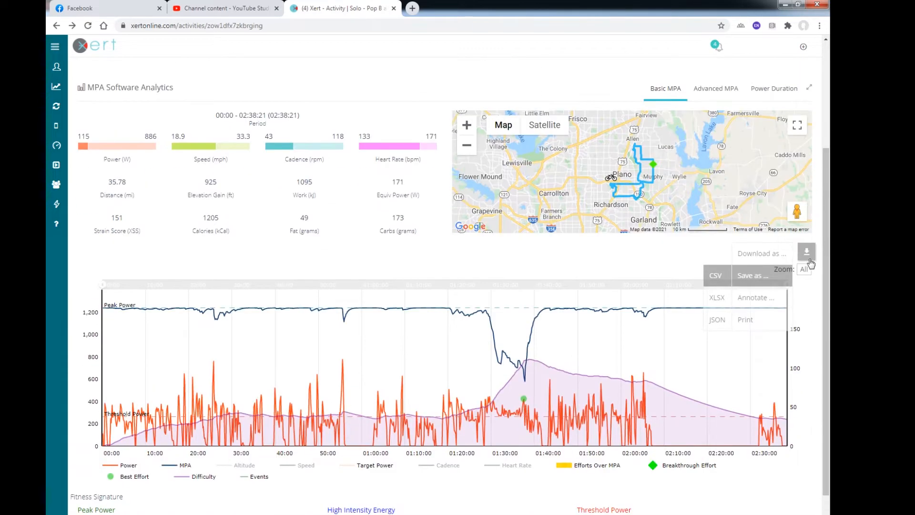
click(716, 277)
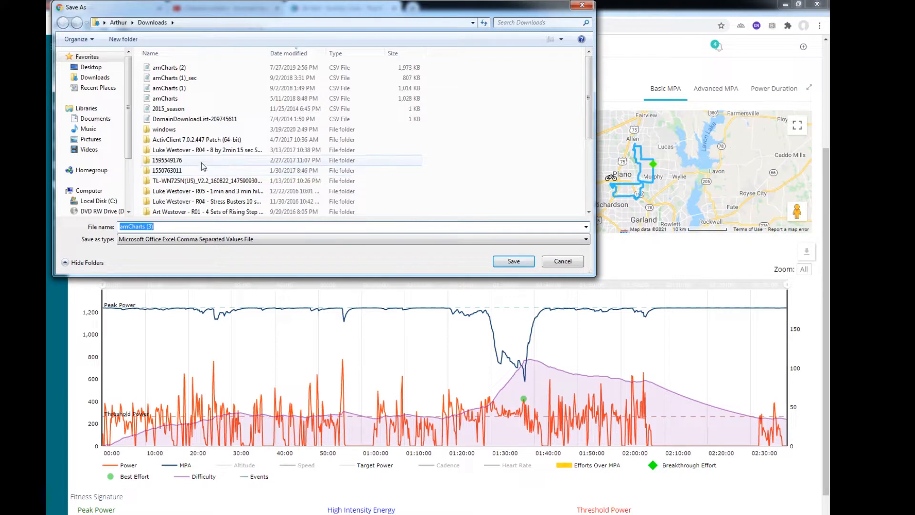
Step: Save the exported CSV as amCharts (3) in My Videos\GoPro_2018_07\20_06_02_PopB on the Toshiba_6 (G:) drive
drag(128, 145, 129, 192)
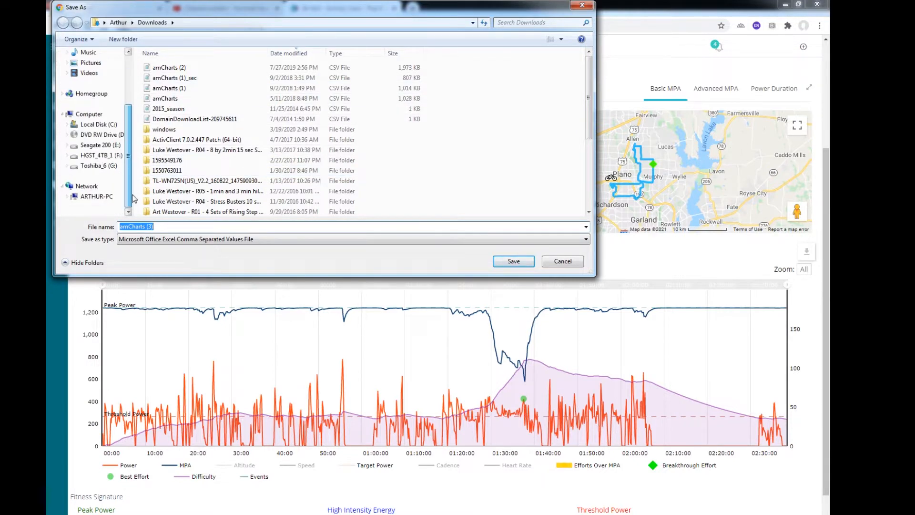
click(99, 166)
double_click(167, 79)
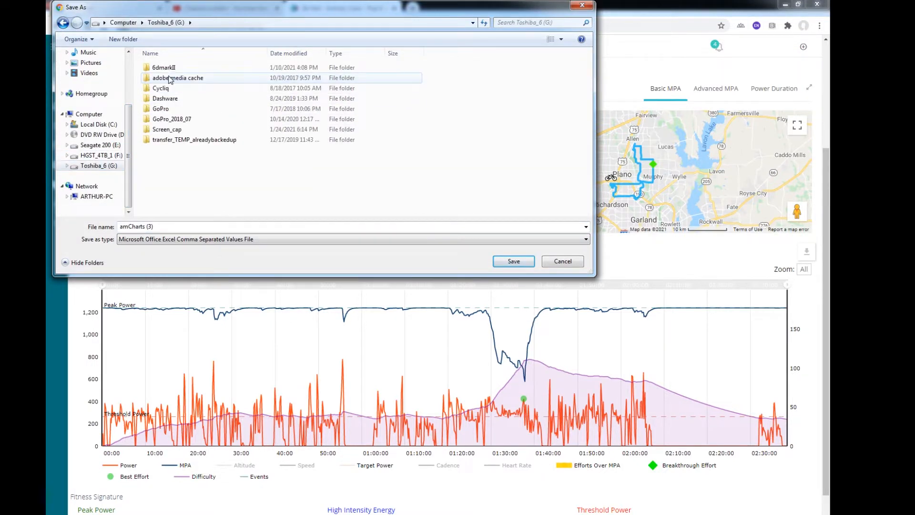
click(190, 122)
double_click(191, 122)
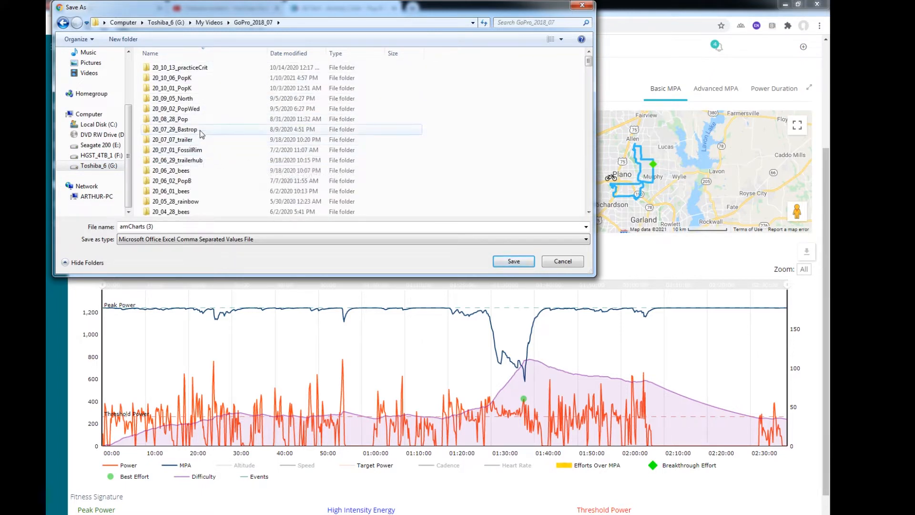
double_click(185, 181)
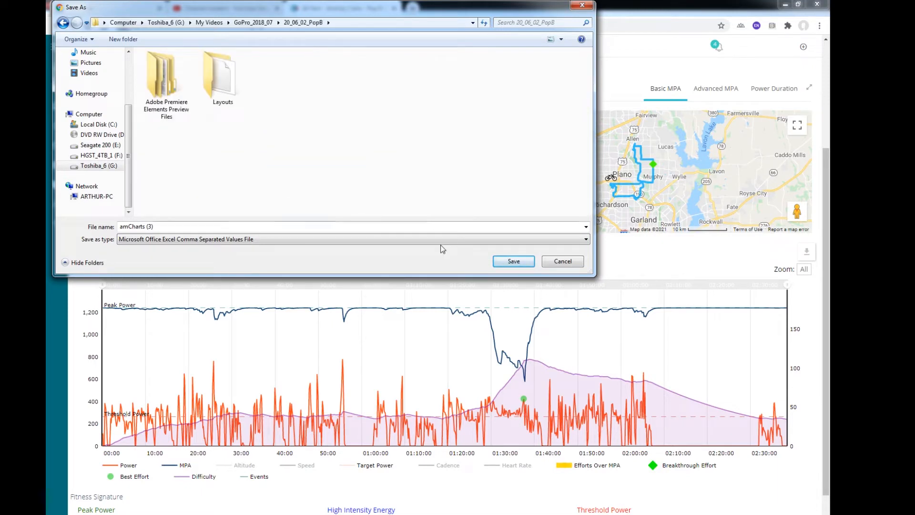
click(507, 260)
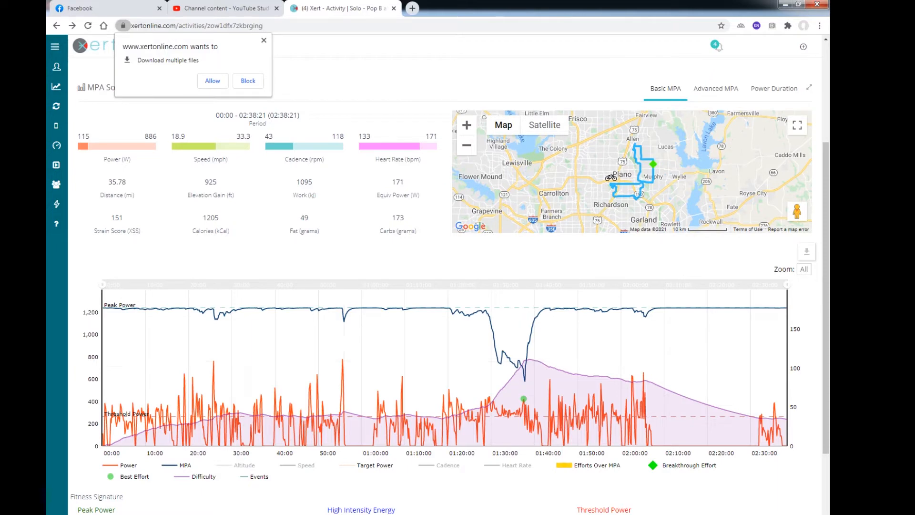
Step: Open the saved amCharts (3) file in Microsoft Excel to examine its data columns, and close it
right_click(433, 191)
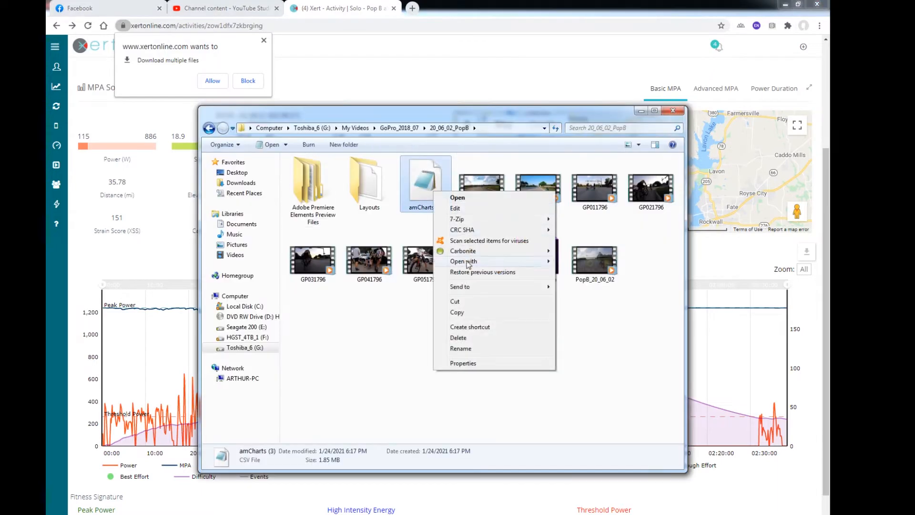
mouse_move(479, 290)
mouse_move(488, 263)
click(573, 261)
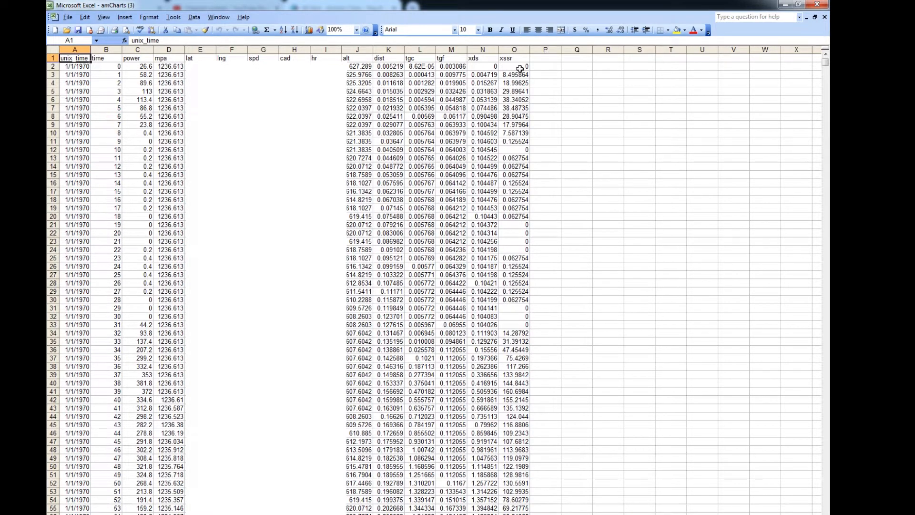
click(818, 4)
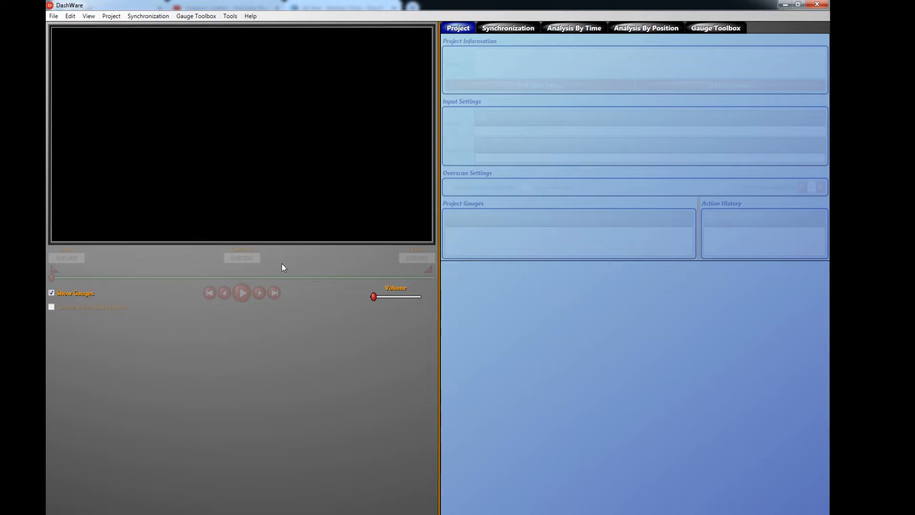
Step: Switch to DashWare and check its software version, keeping the current Windows color scheme when prompted
click(231, 18)
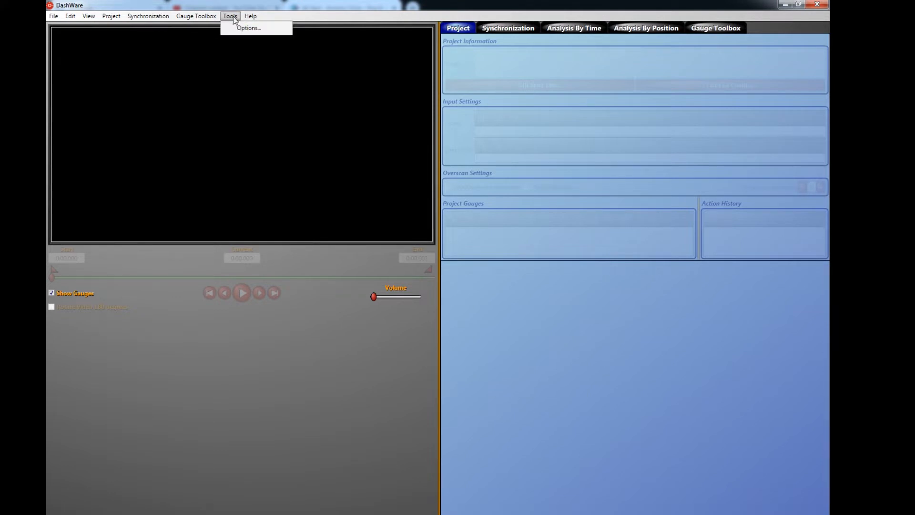
mouse_move(248, 15)
click(264, 58)
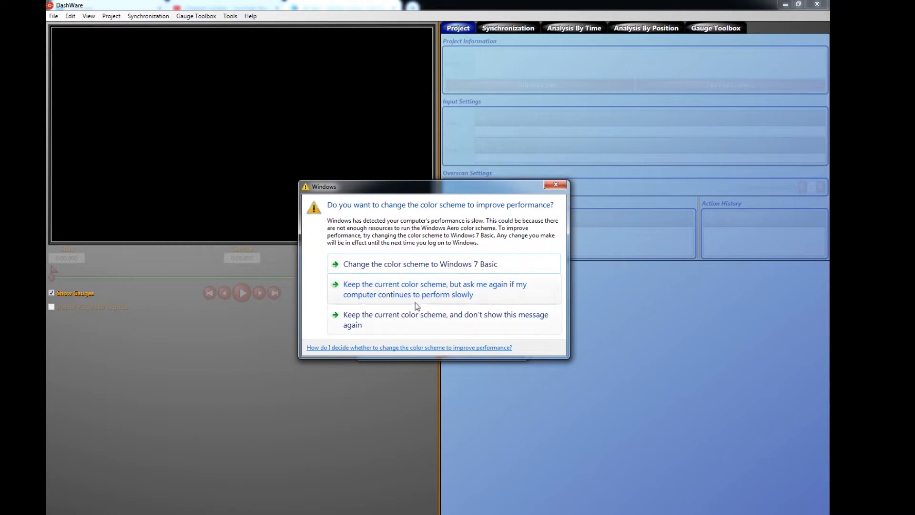
click(422, 291)
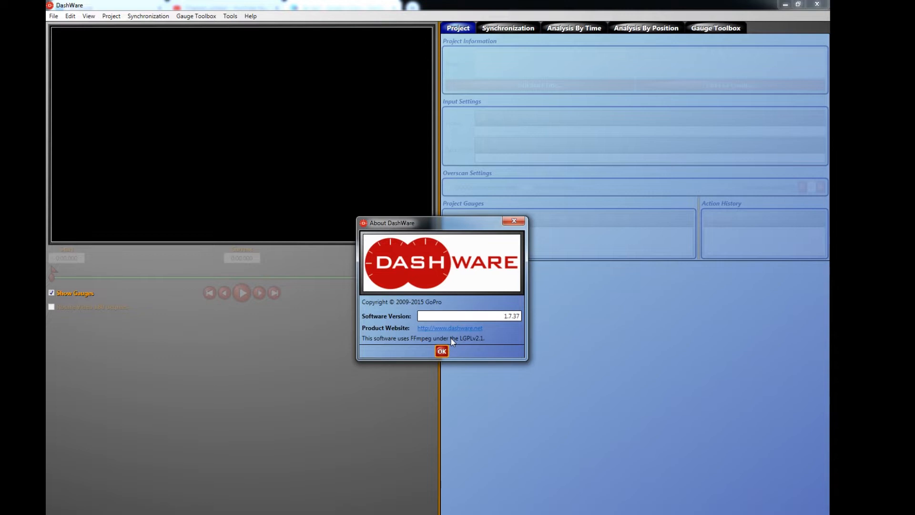
click(441, 351)
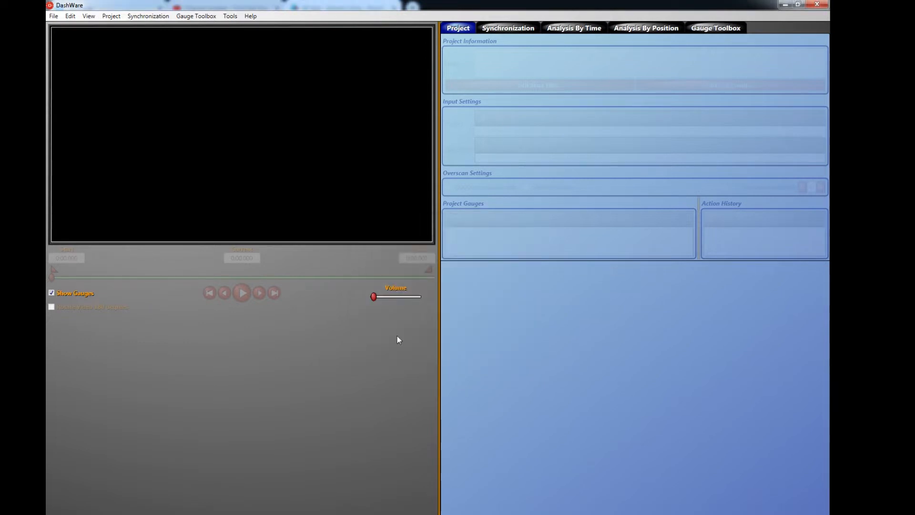
Step: Create a new project from the 1_xert_strip template and start adding a data file to it
click(52, 17)
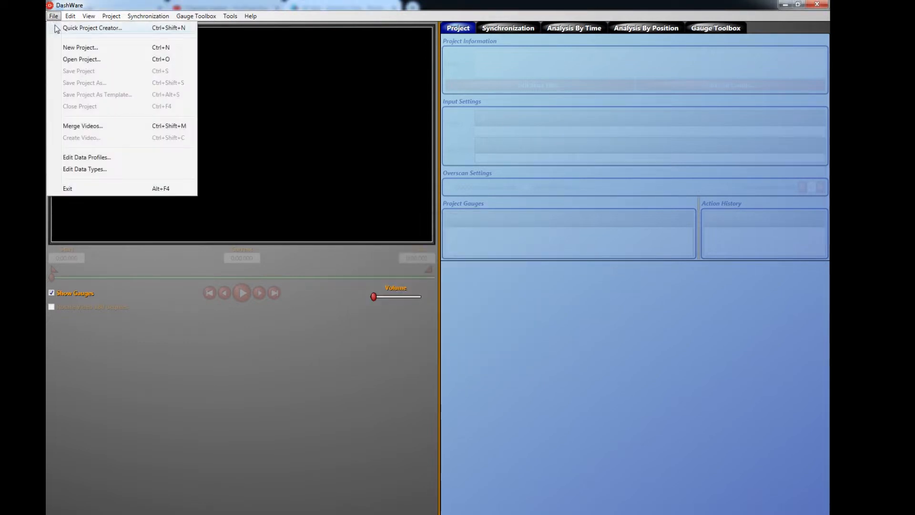
click(63, 49)
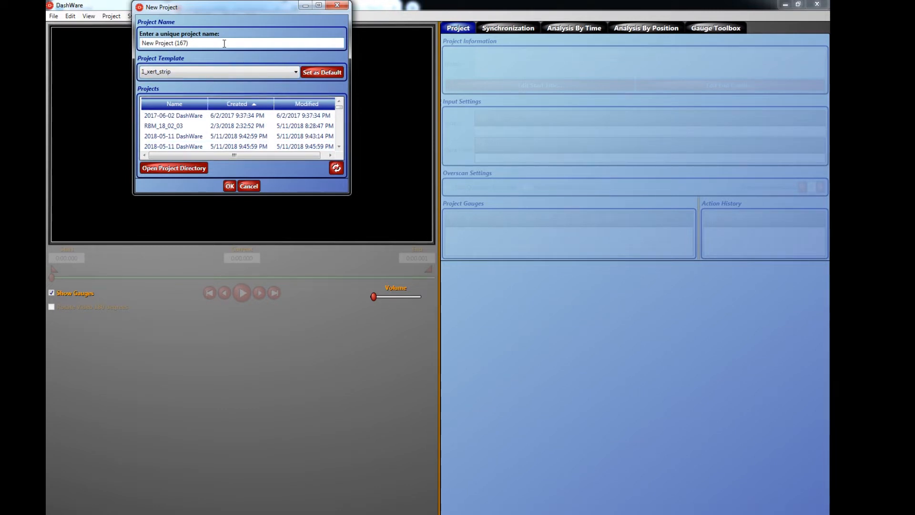
click(229, 186)
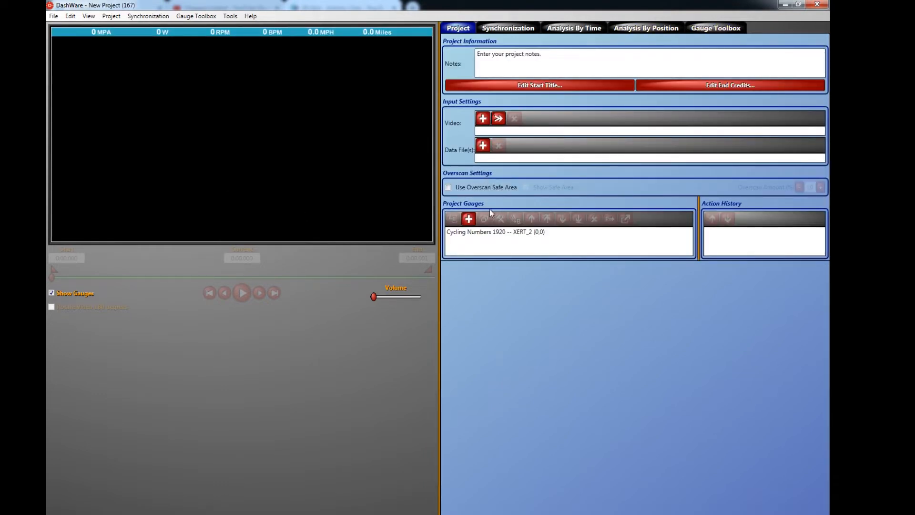
click(483, 146)
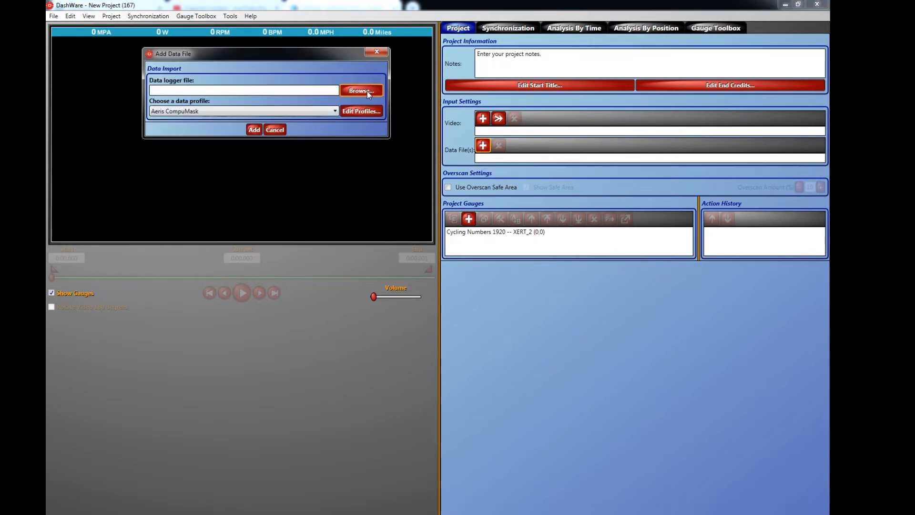
Step: Try to assign the Xert v2 data profile while no data logger file is selected
click(364, 111)
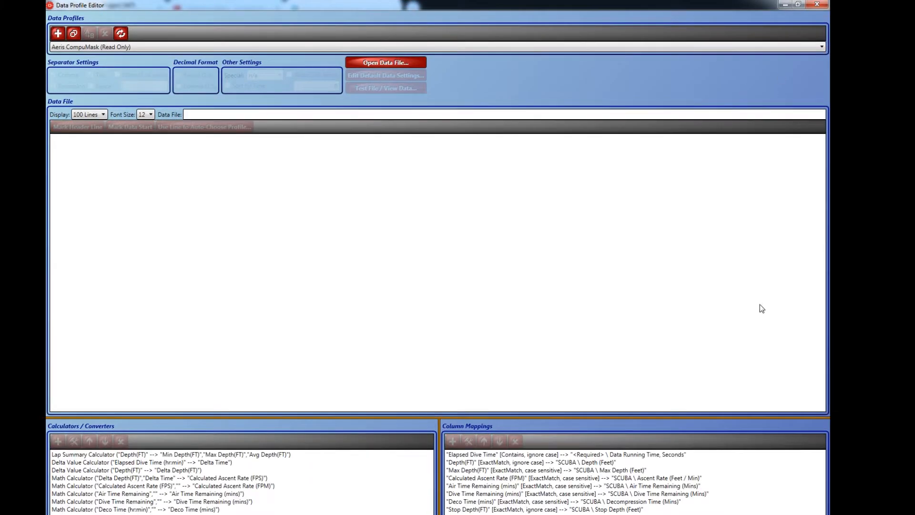
click(817, 4)
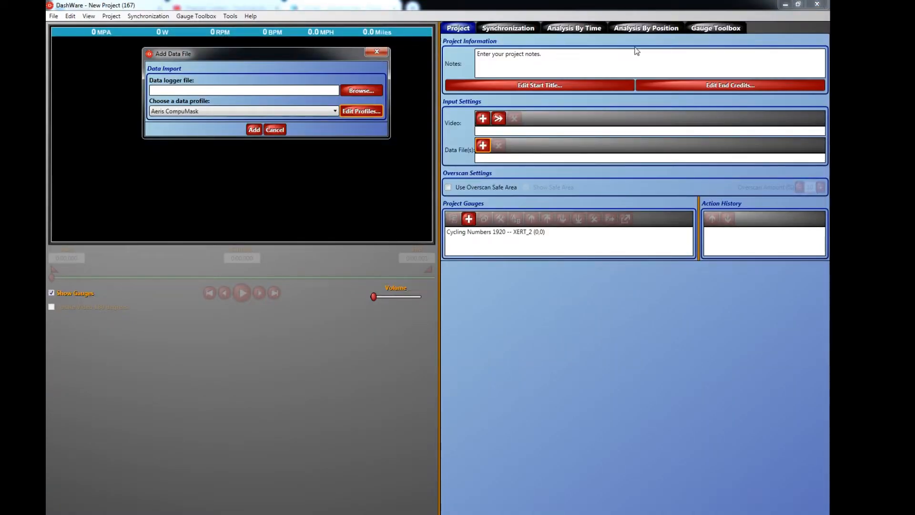
click(334, 113)
drag(333, 153, 330, 270)
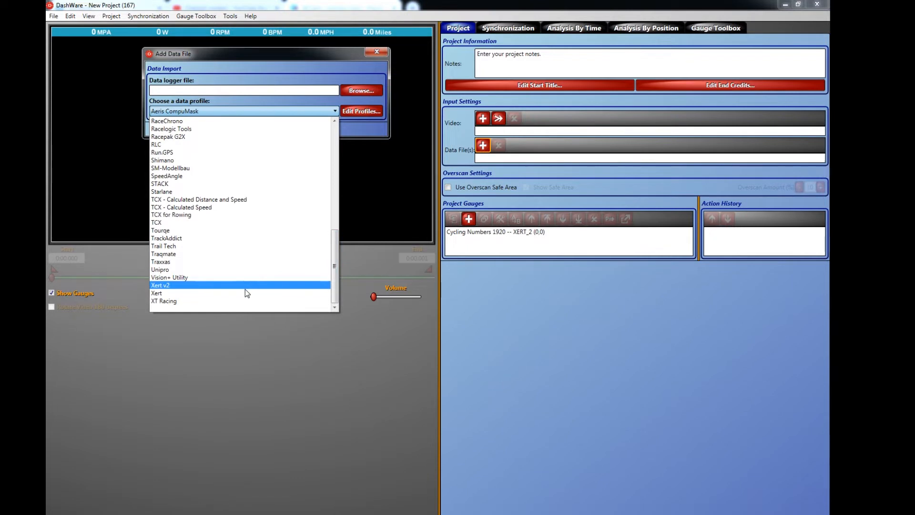
click(245, 288)
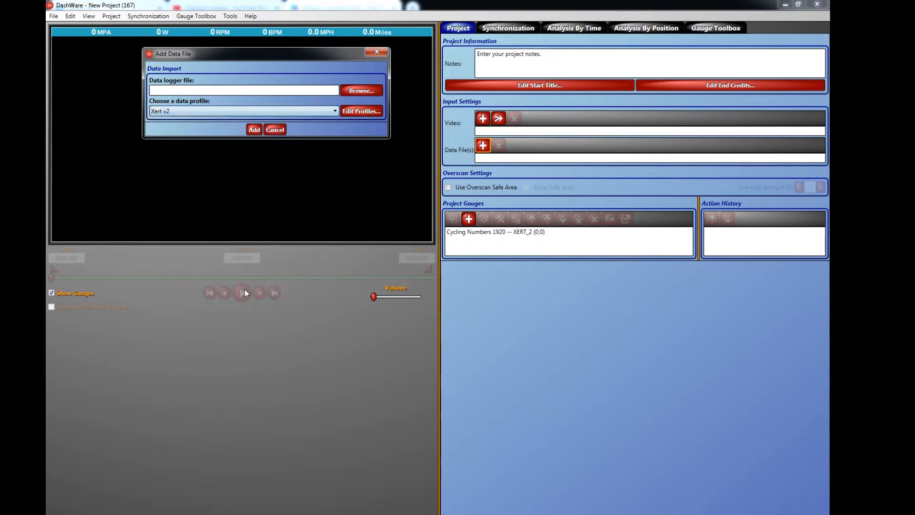
Step: Select amCharts (3).csv from G:\My Videos\GoPro_2018_07\20_06_02_PopB as the data logger file
click(353, 90)
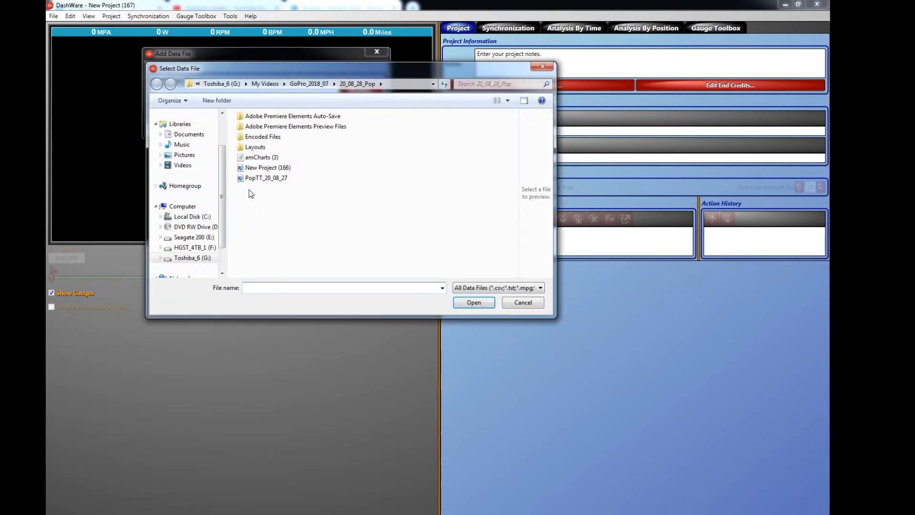
click(200, 258)
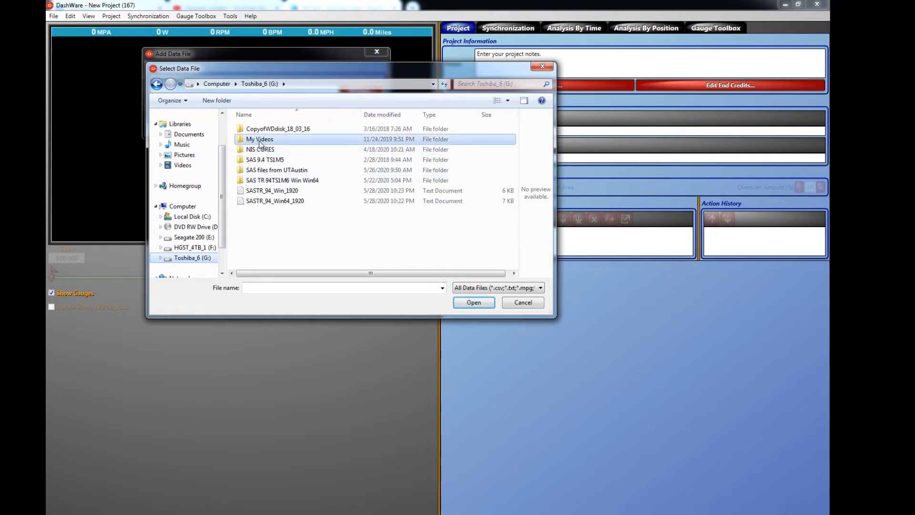
double_click(261, 142)
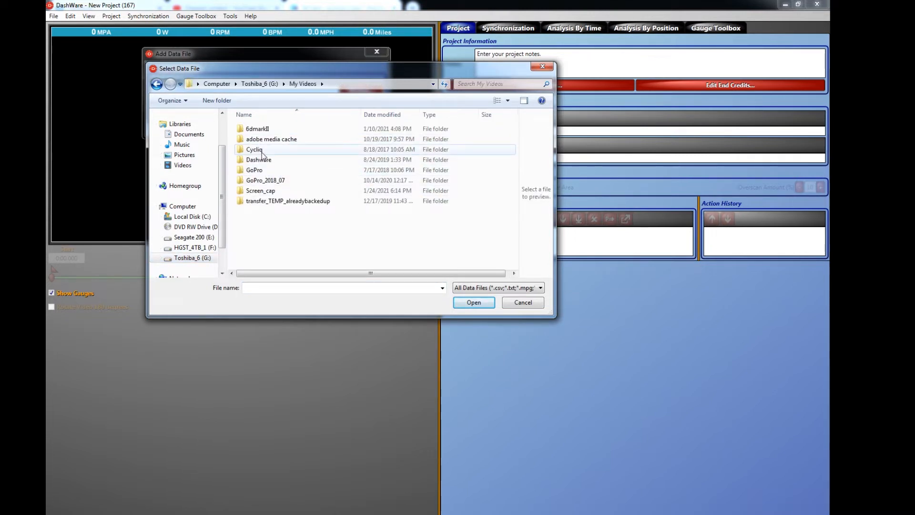
double_click(266, 181)
scroll(269, 197, down, 3)
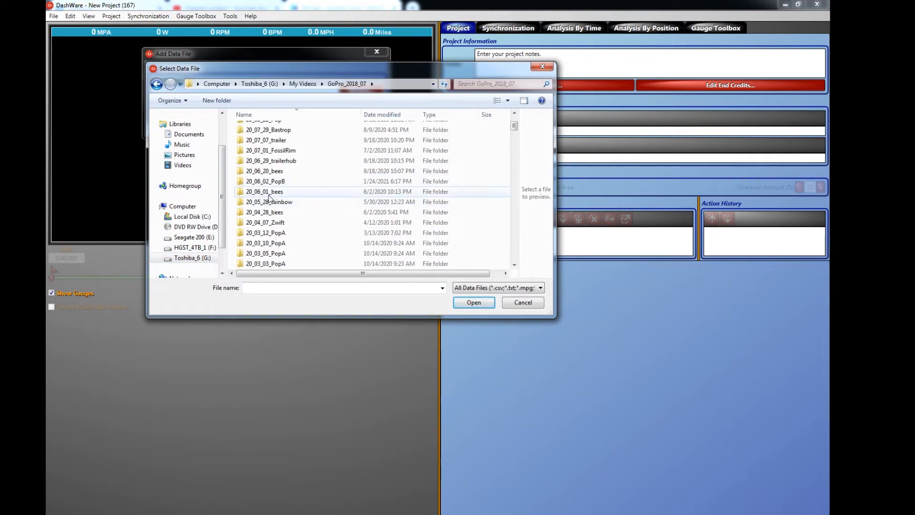
scroll(281, 180, up, 1)
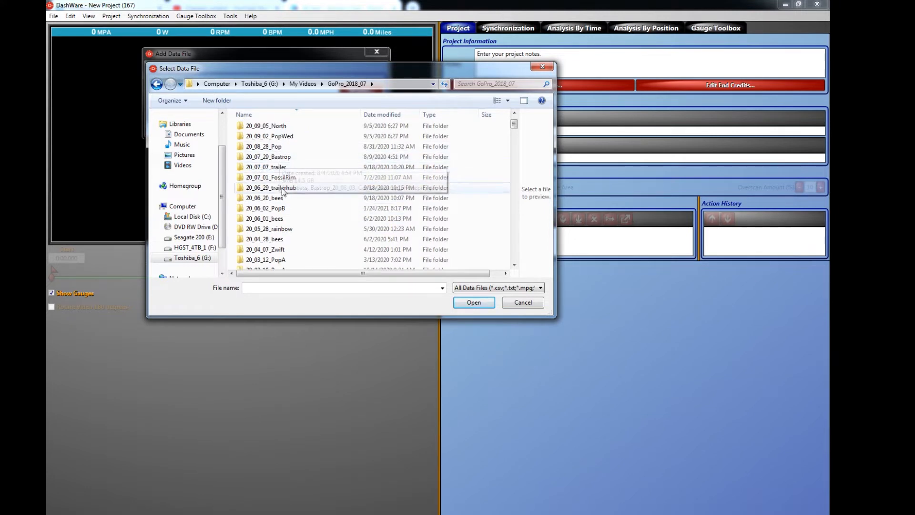
double_click(282, 208)
double_click(361, 152)
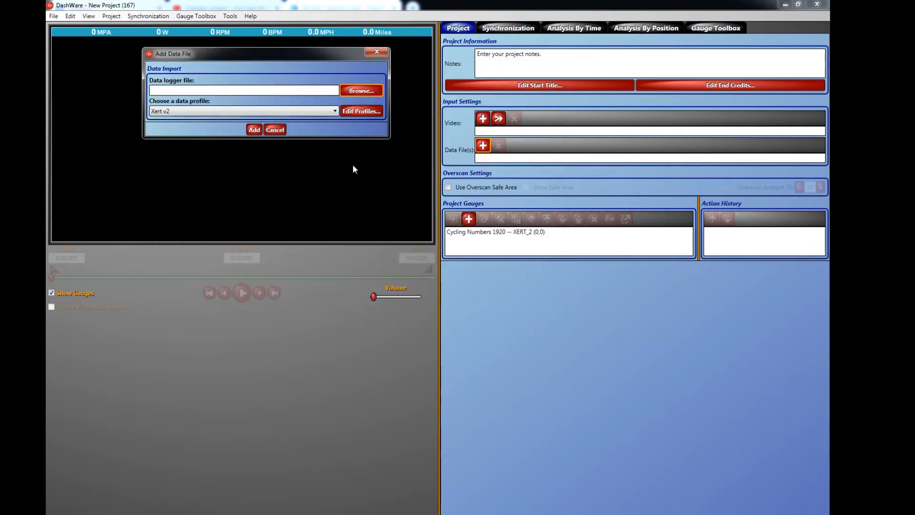
Step: Set the data profile of the selected data logger file to Xert v2
click(318, 112)
drag(335, 162, 326, 290)
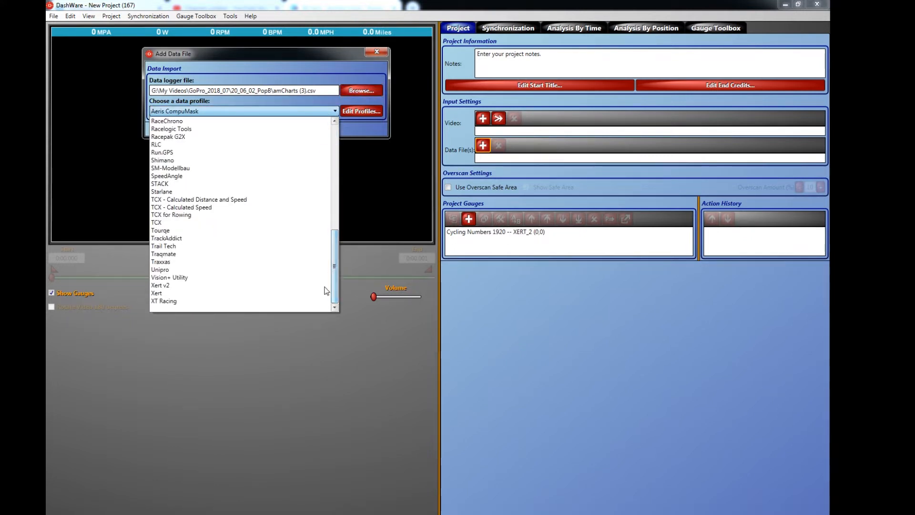
click(213, 285)
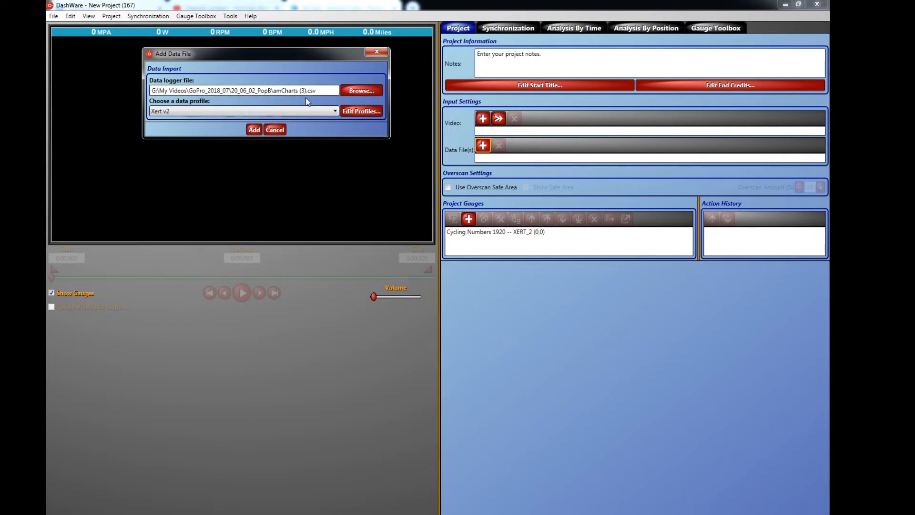
Step: Add the selected data file to the project and load empty1920x64 from G:\My Videos\Dashware as its video
click(255, 134)
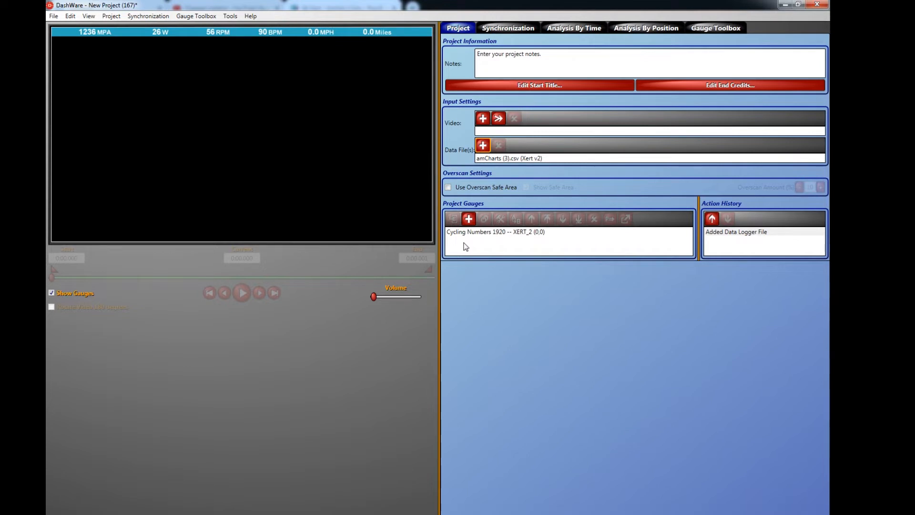
click(483, 120)
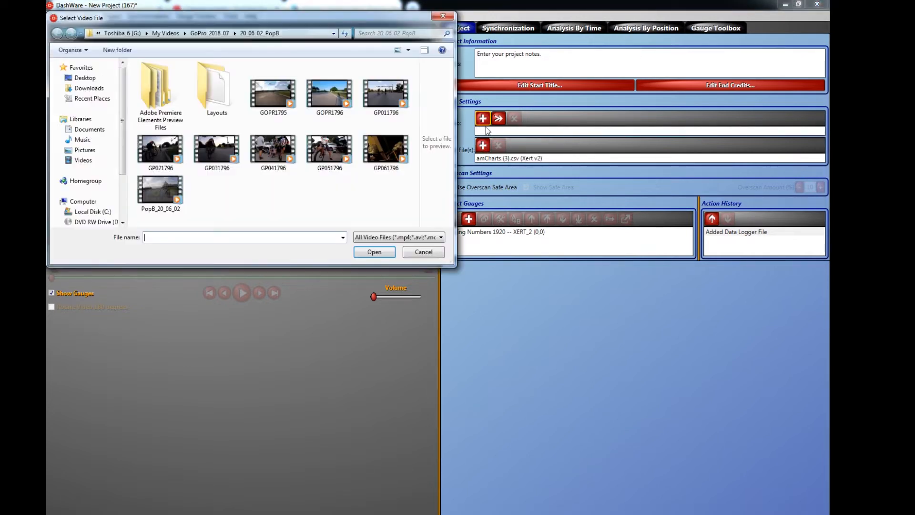
click(166, 33)
double_click(159, 111)
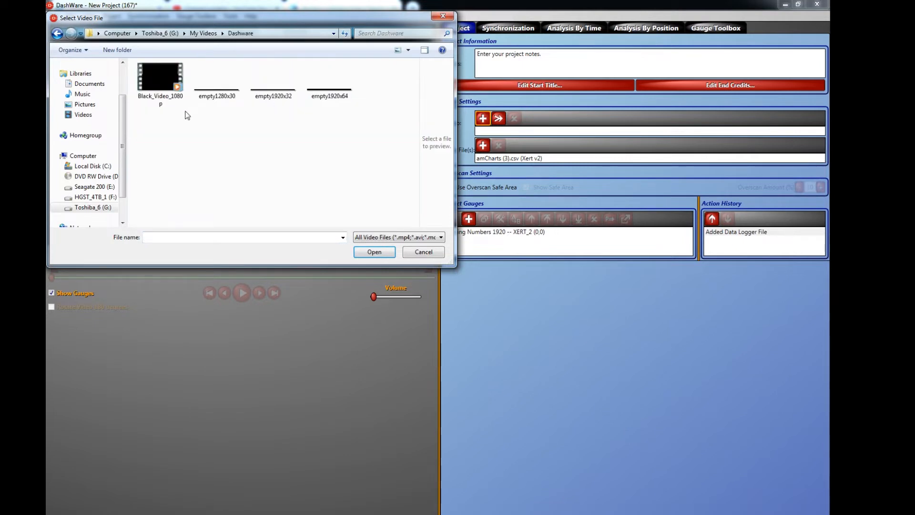
mouse_move(340, 96)
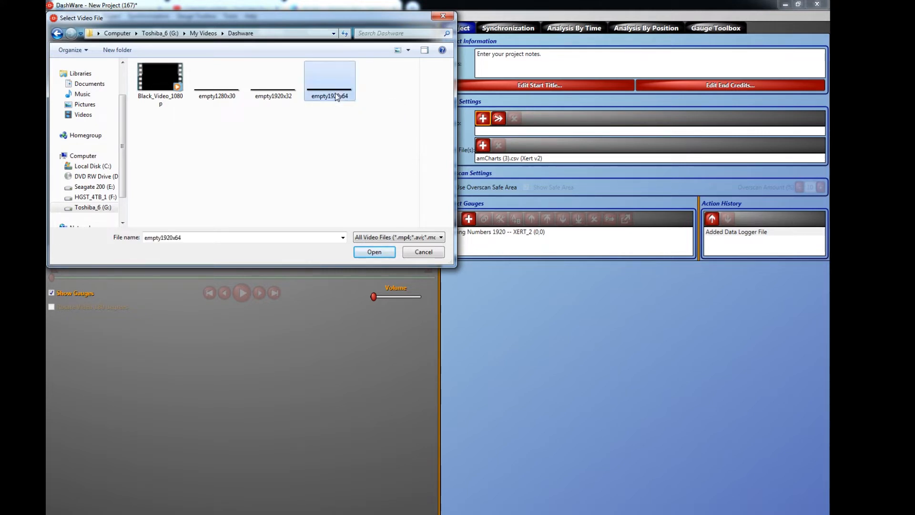
double_click(337, 93)
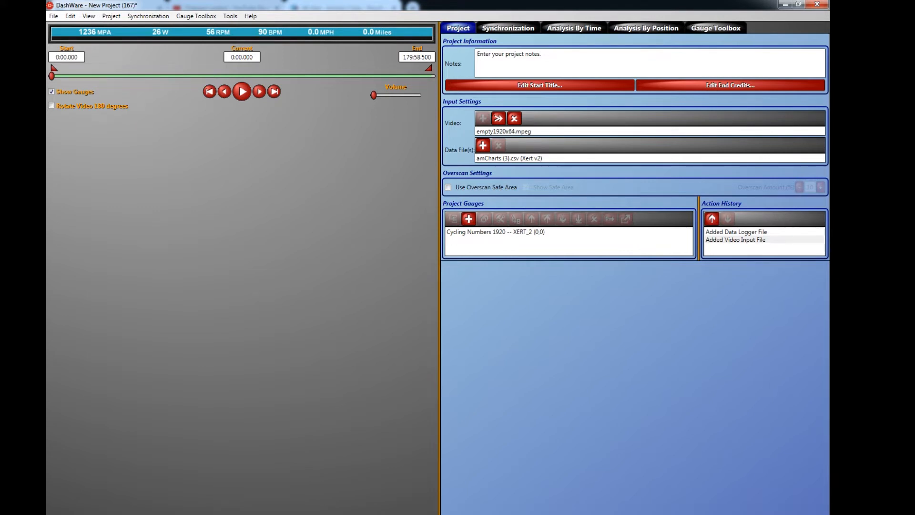
Step: Switch to Windows Explorer and examine the video length and frame details of empty1920x64 in G:\My Videos\Dashware
mouse_move(162, 514)
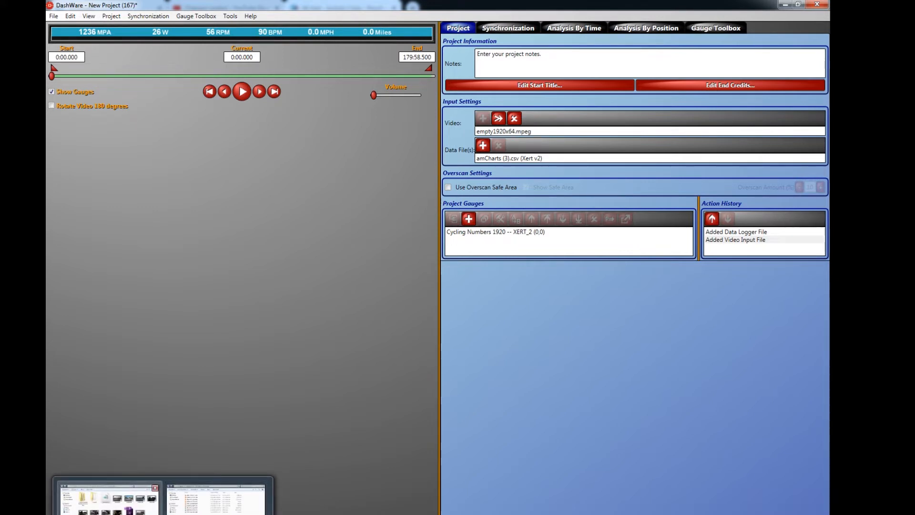
click(108, 498)
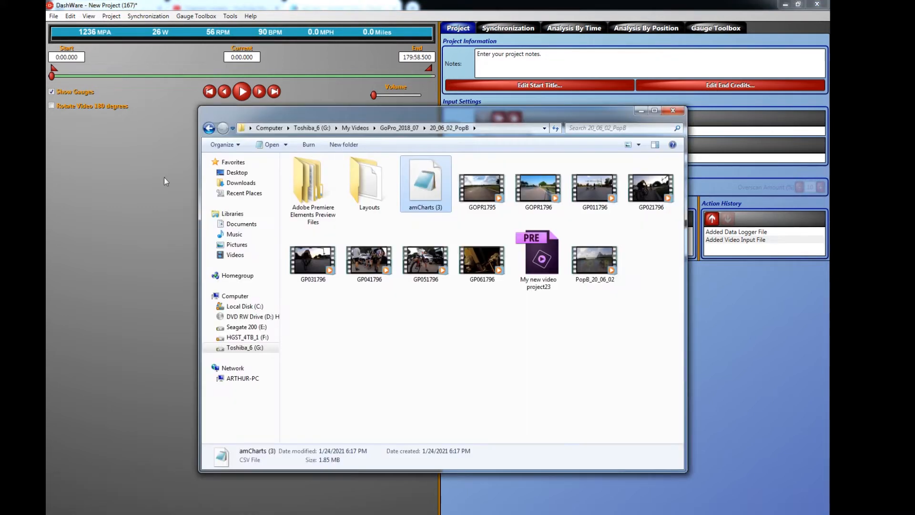
click(313, 128)
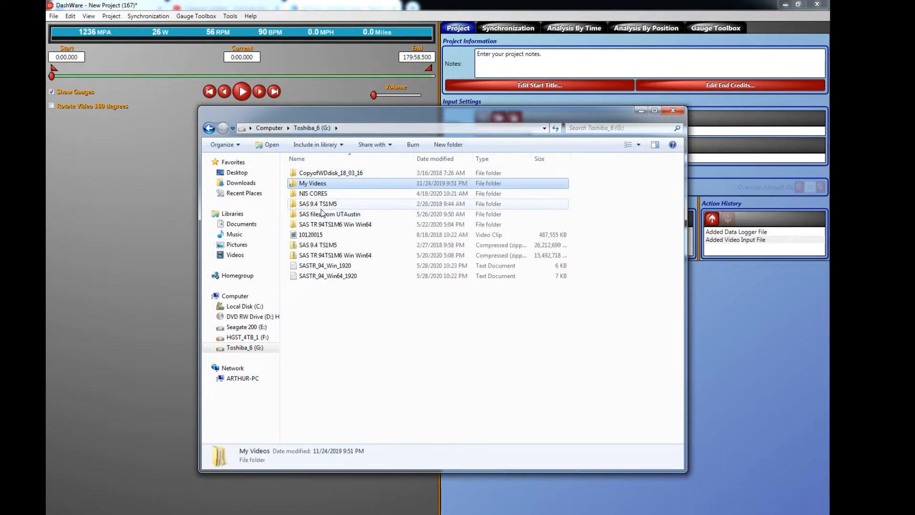
double_click(312, 183)
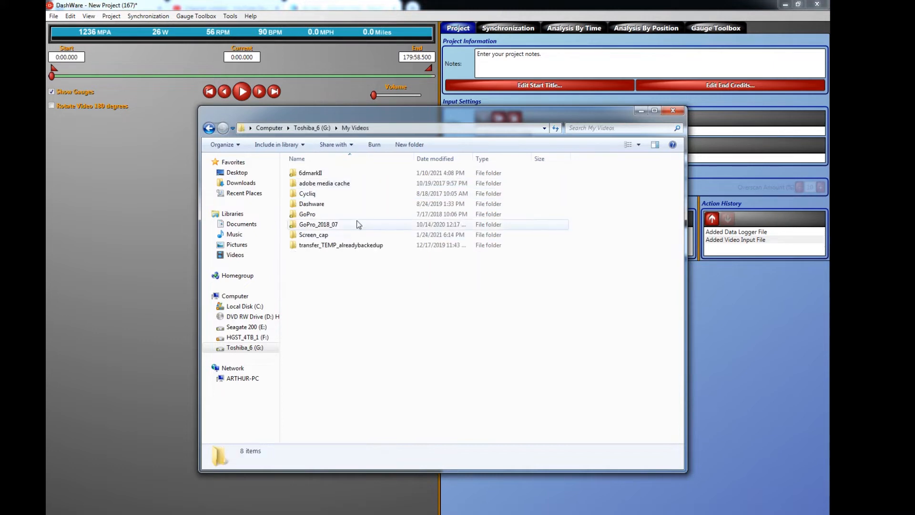
double_click(321, 209)
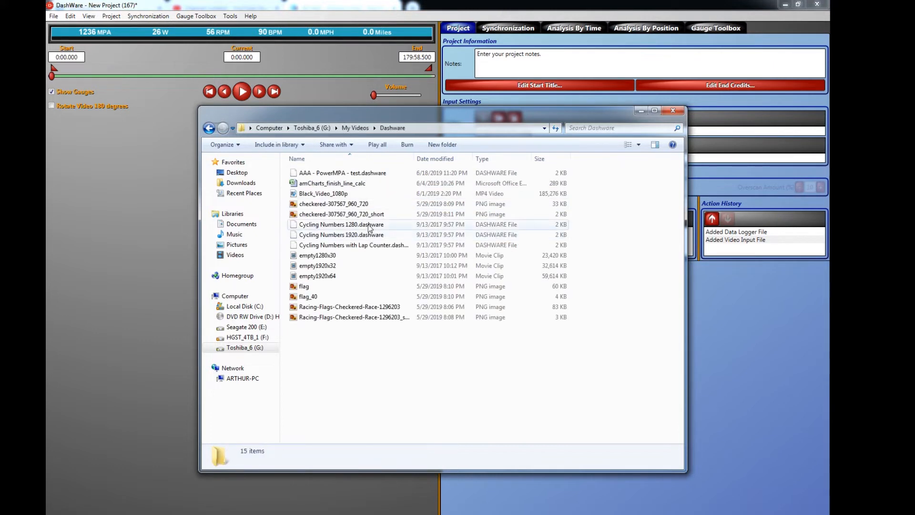
right_click(336, 275)
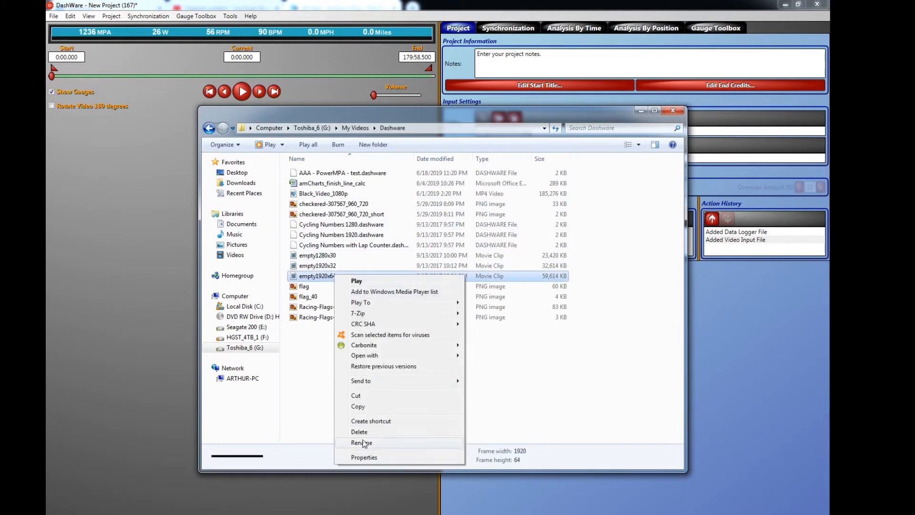
click(376, 461)
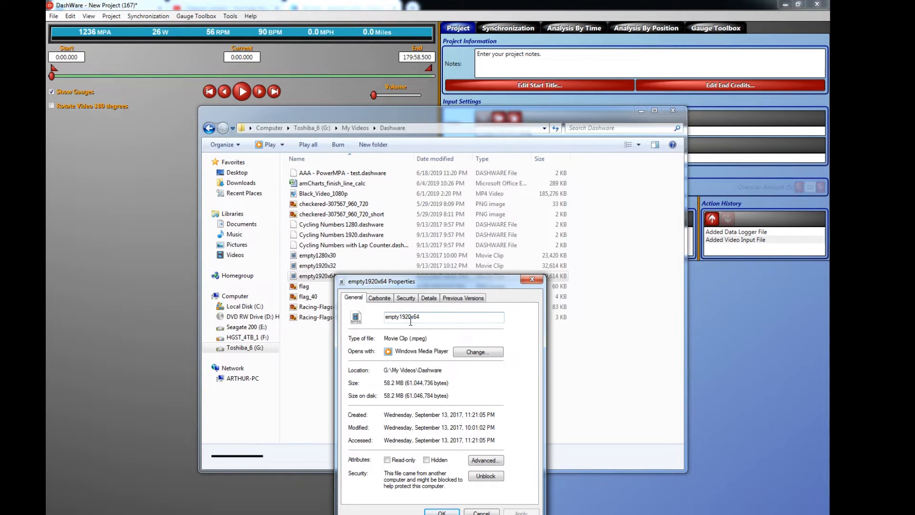
click(429, 298)
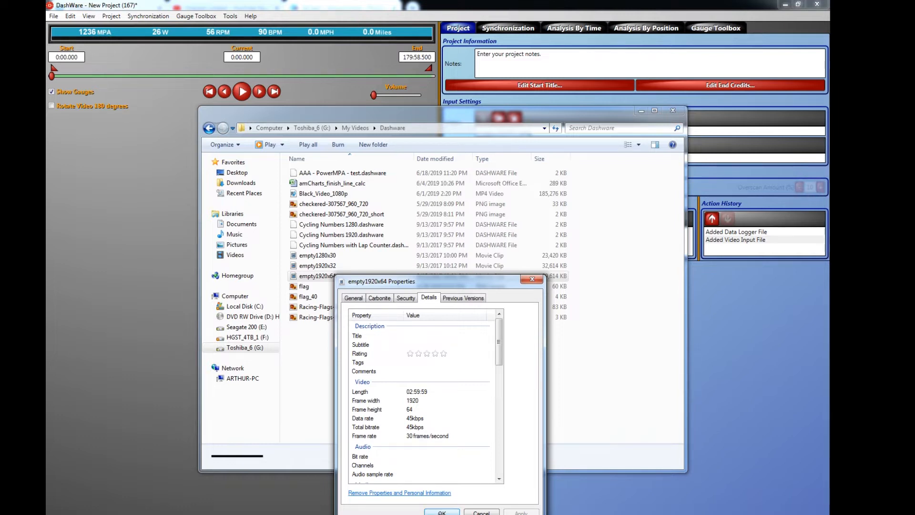
click(442, 512)
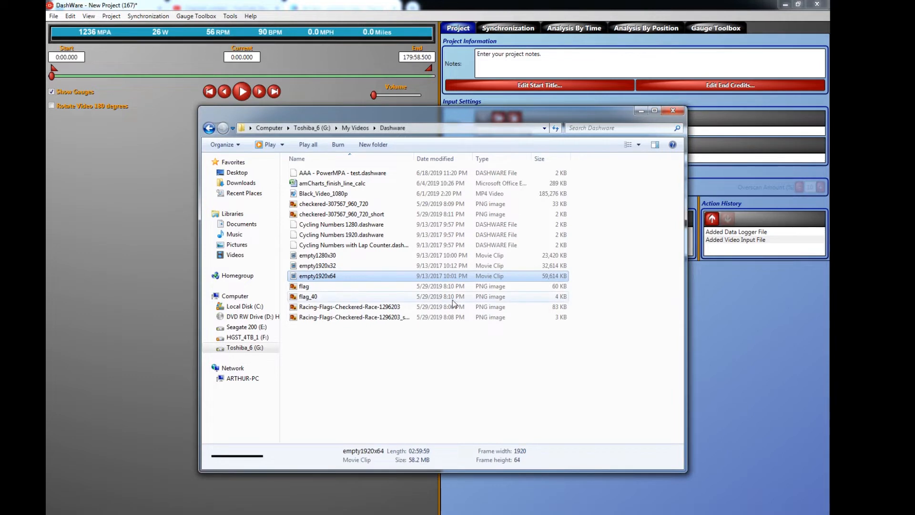
click(641, 110)
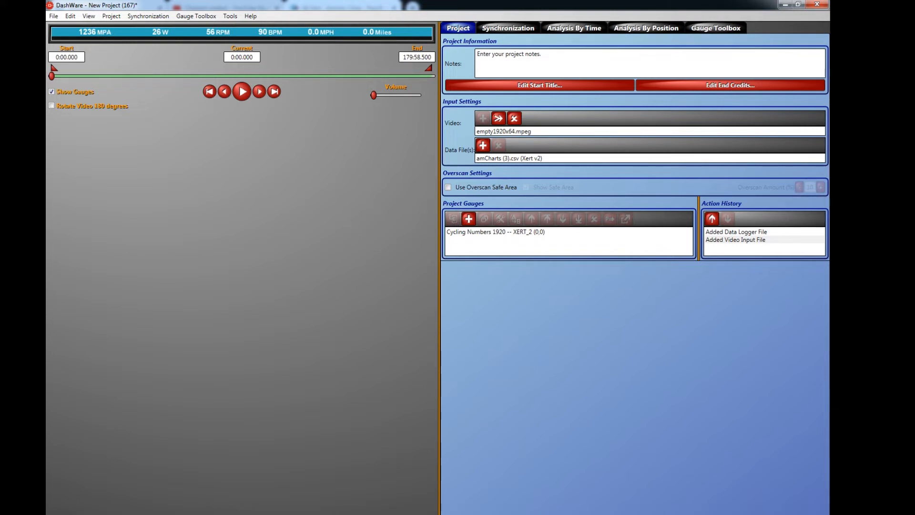
Step: Launch the Video Editor of Adobe Premiere Elements 15
key(super)
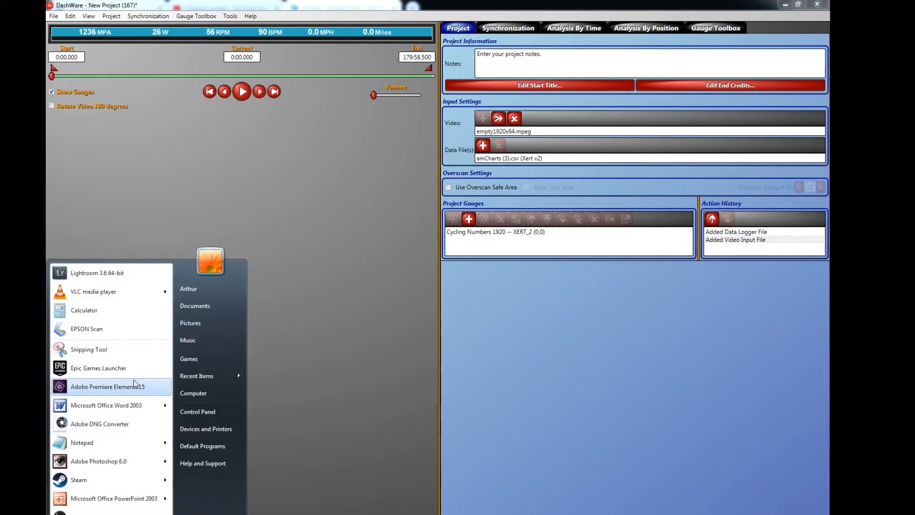
click(111, 388)
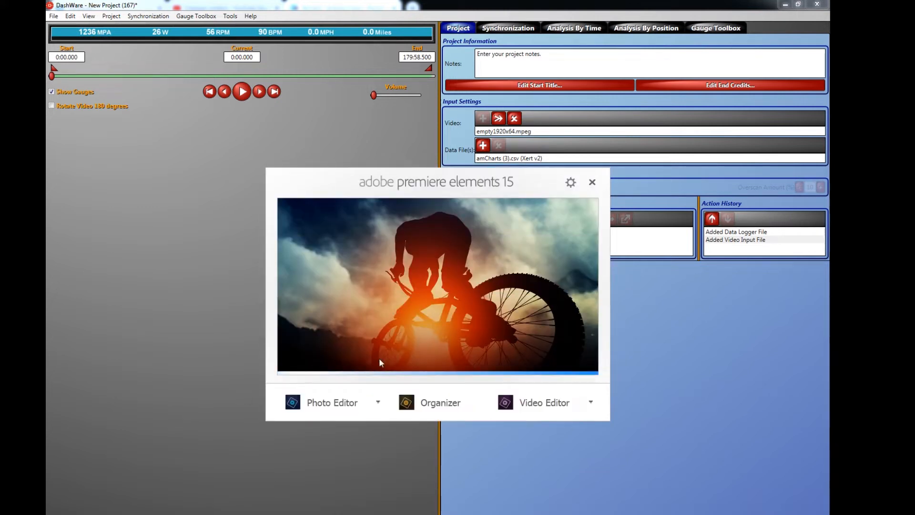
click(525, 409)
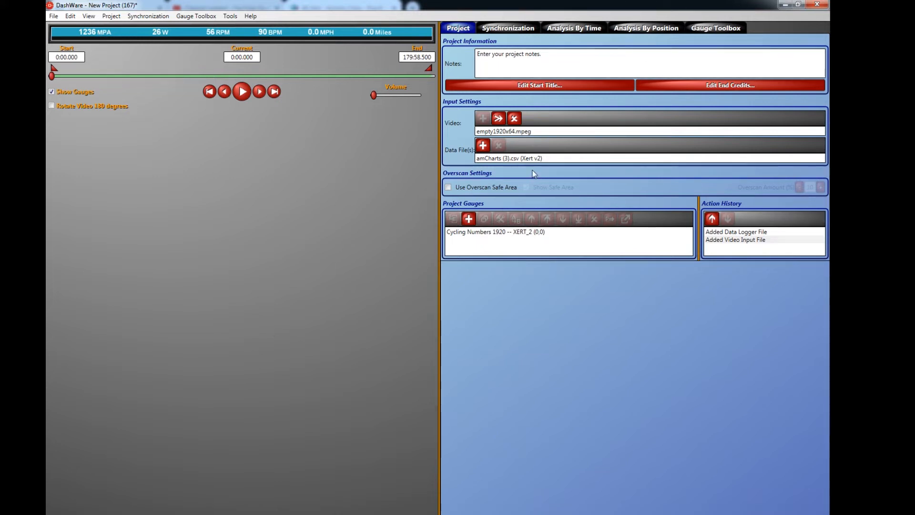
click(54, 16)
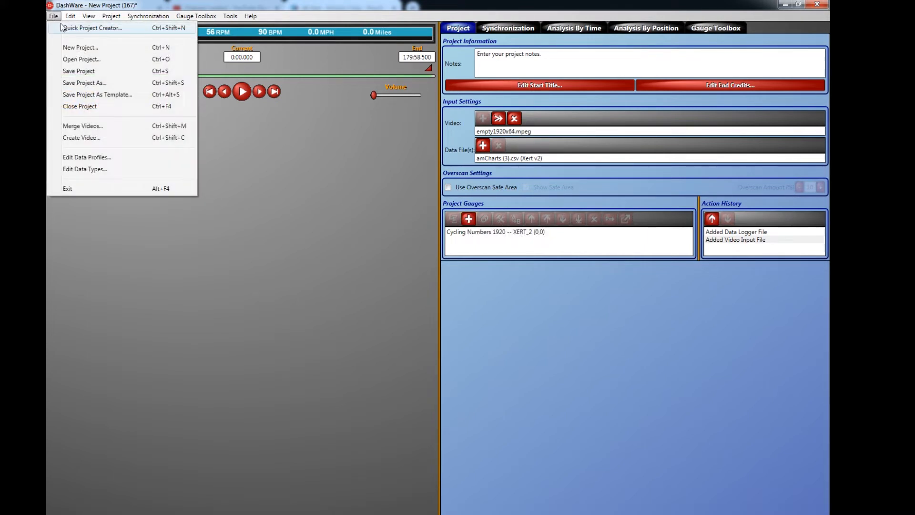
click(71, 48)
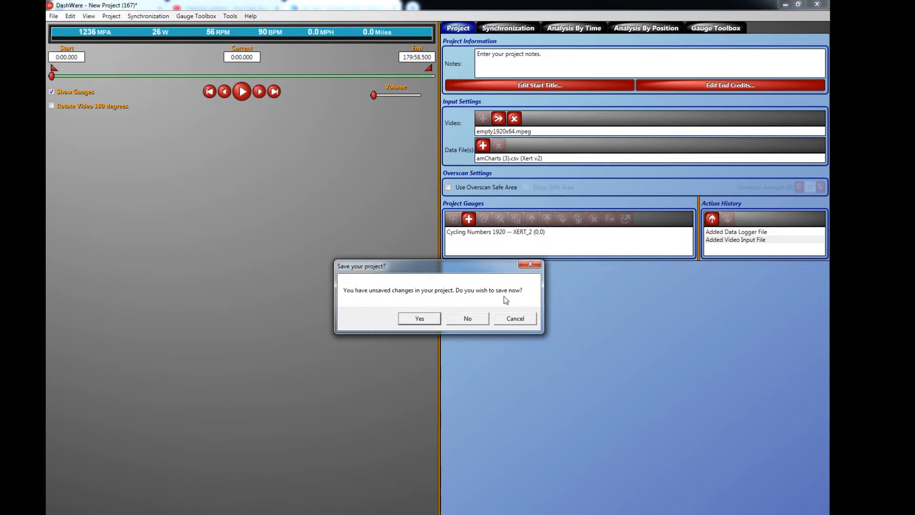
click(516, 318)
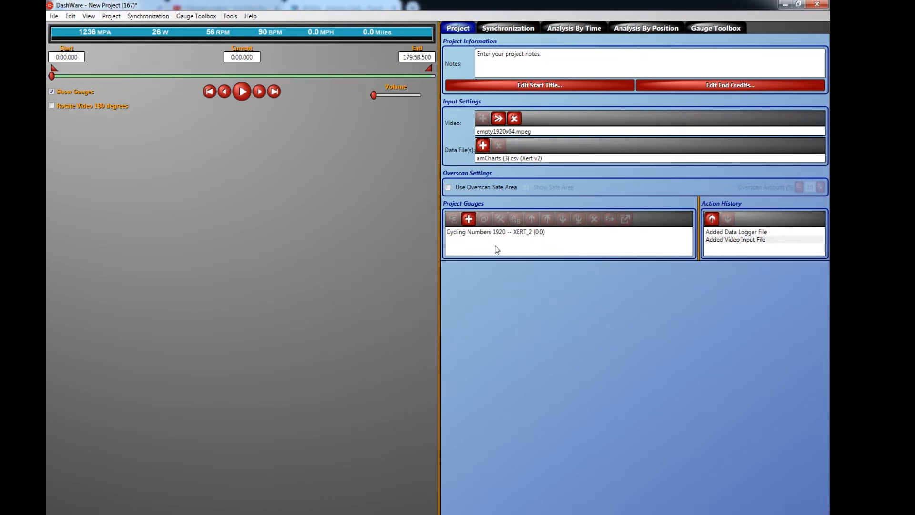
Step: Look through the gauges available in the Gauge Toolbox and return to the project settings
click(716, 29)
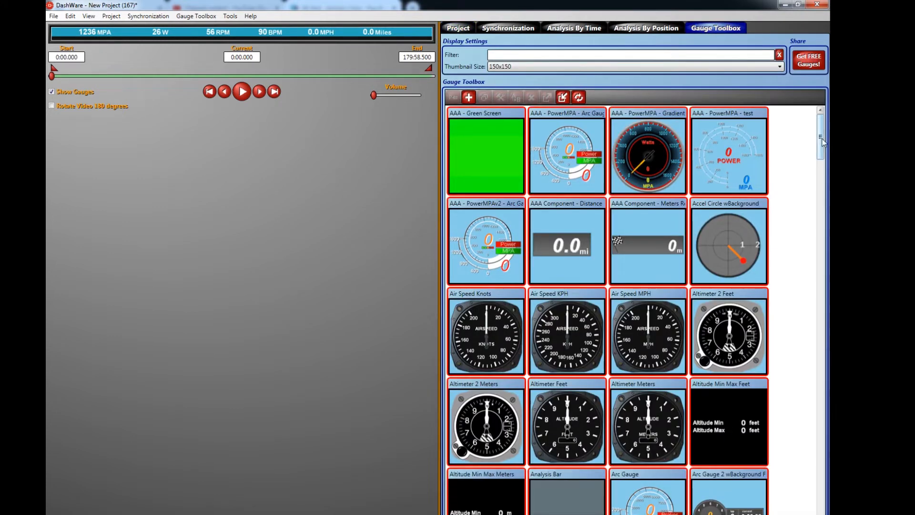
scroll(824, 171, down, 10)
scroll(828, 200, down, 10)
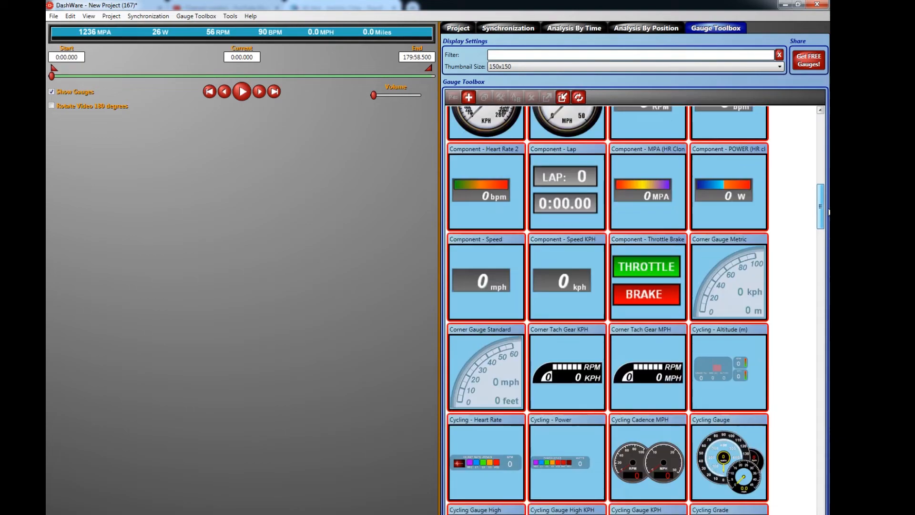
scroll(828, 505, down, 15)
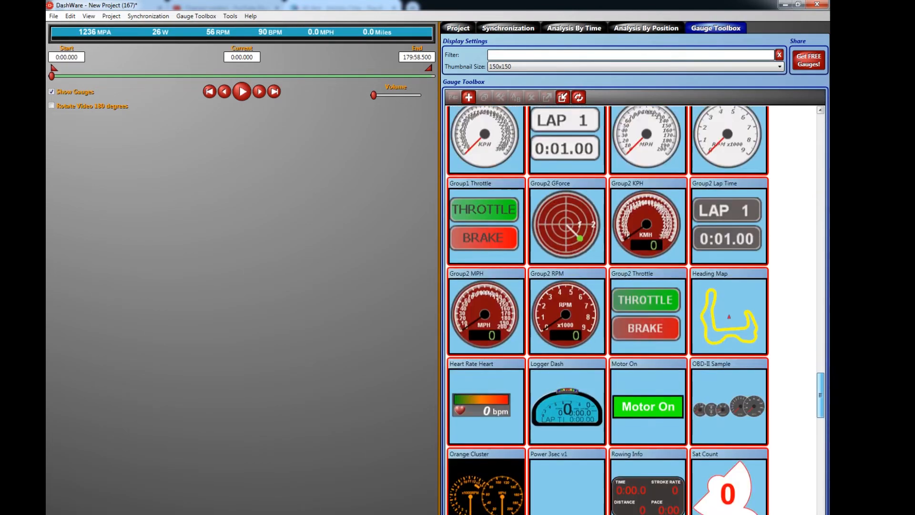
drag(821, 498, 823, 188)
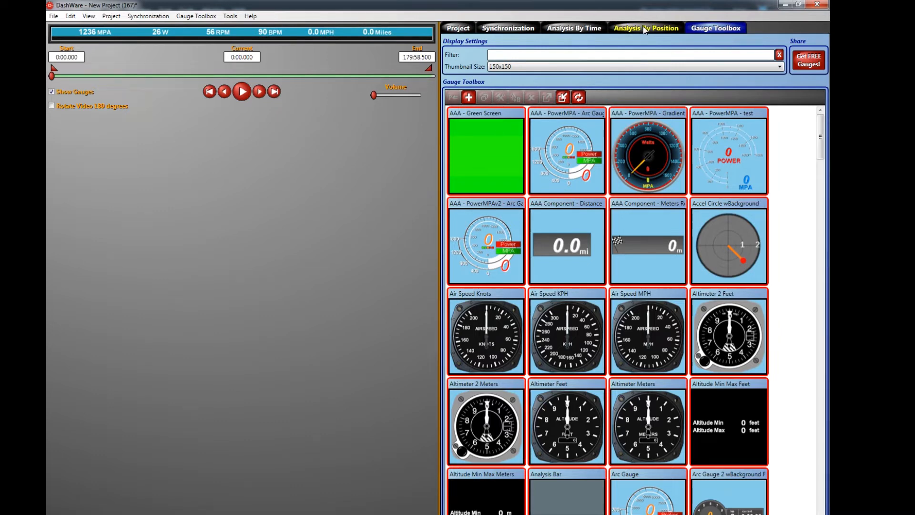
click(577, 29)
click(458, 28)
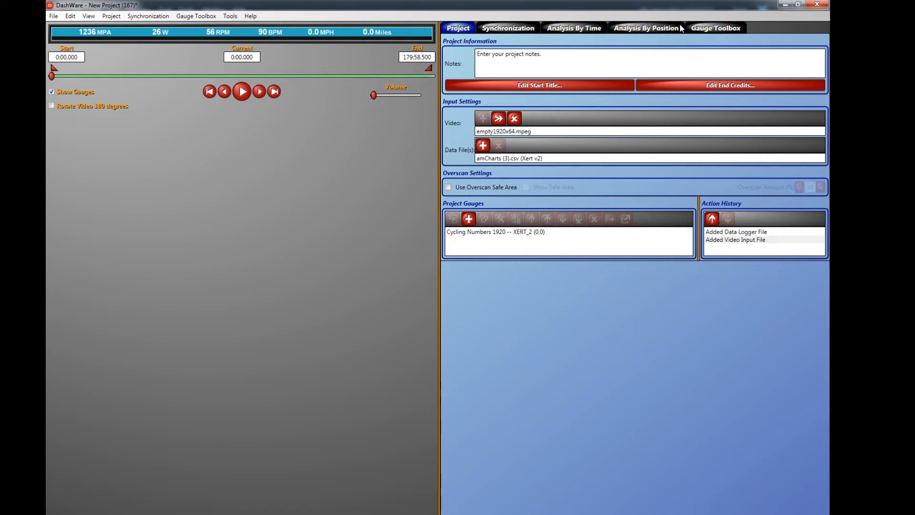
Step: Find the Cycling Numbers 1920 -- XERT_2 gauge in the Gauge Toolbox and open it in the Gauge Designer
click(715, 29)
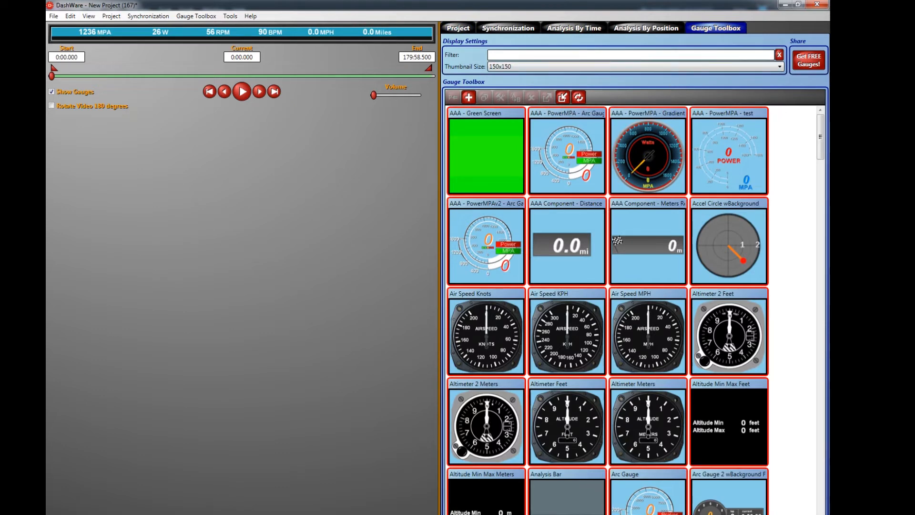
scroll(827, 151, down, 2)
drag(827, 151, 821, 269)
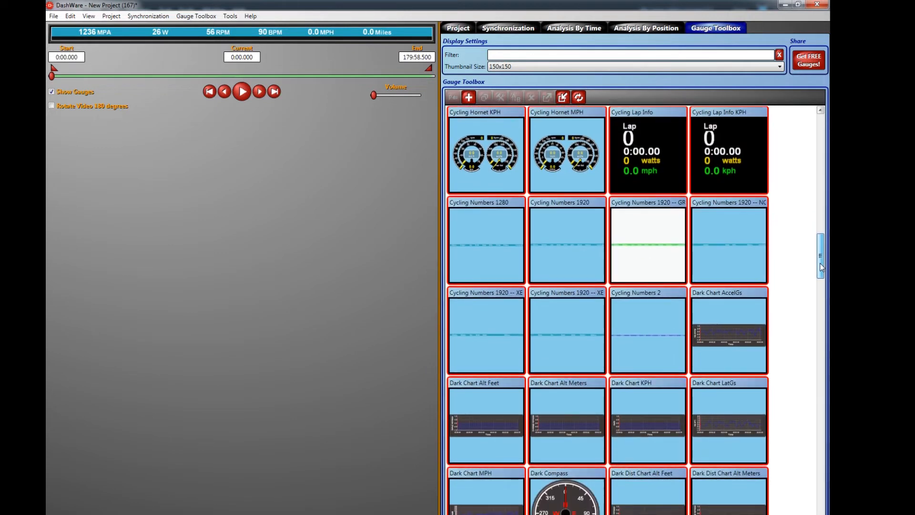
mouse_move(570, 327)
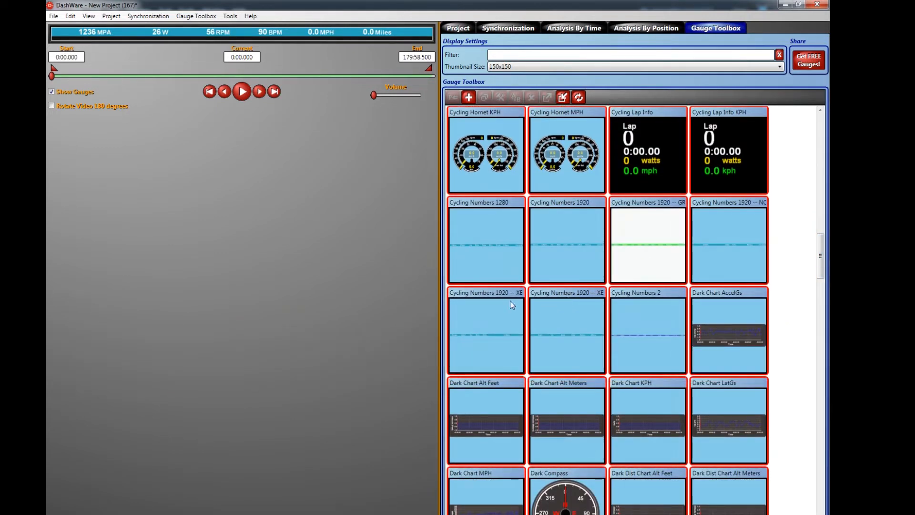
mouse_move(541, 321)
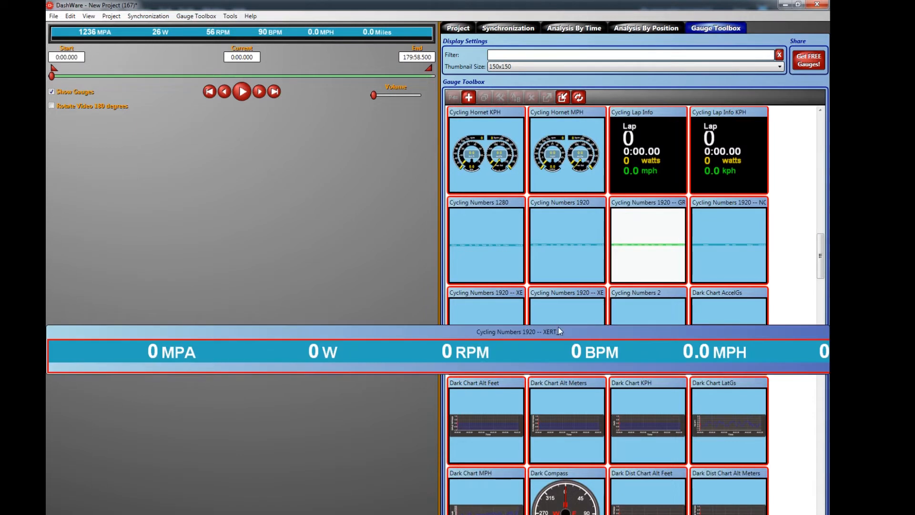
click(560, 327)
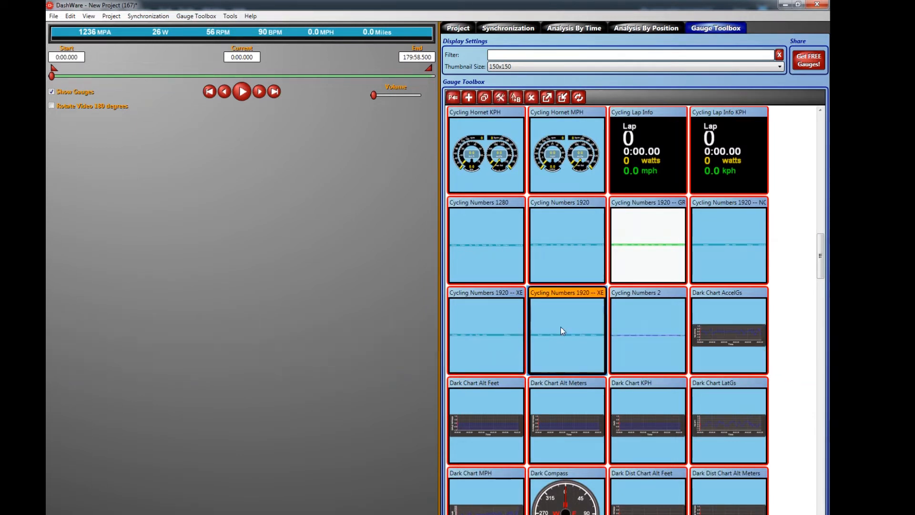
click(450, 29)
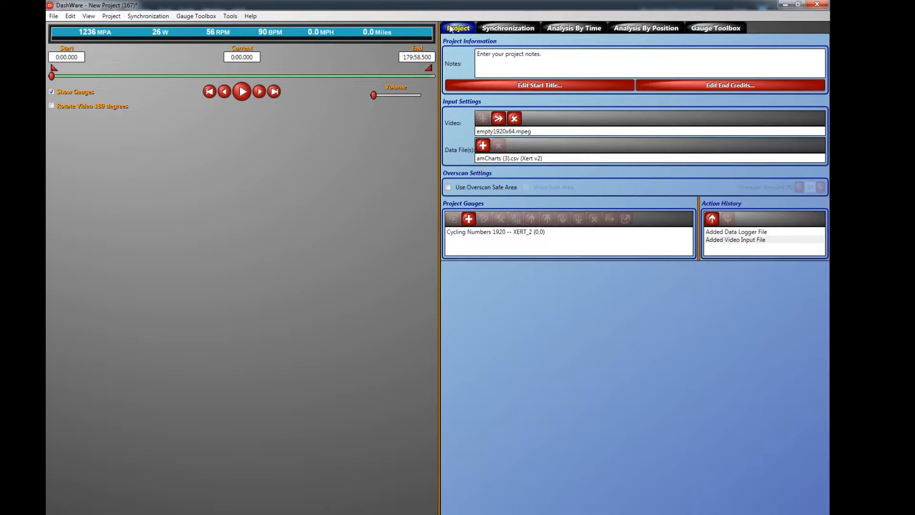
click(724, 30)
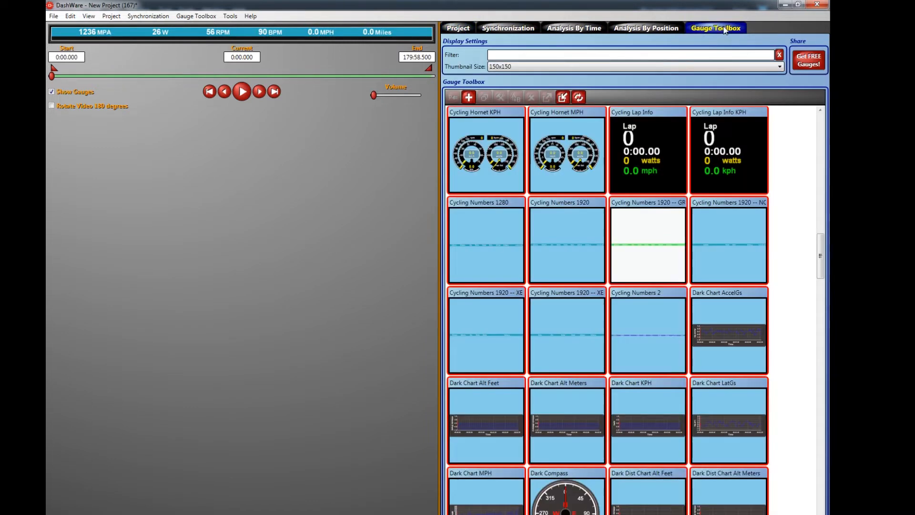
mouse_move(576, 318)
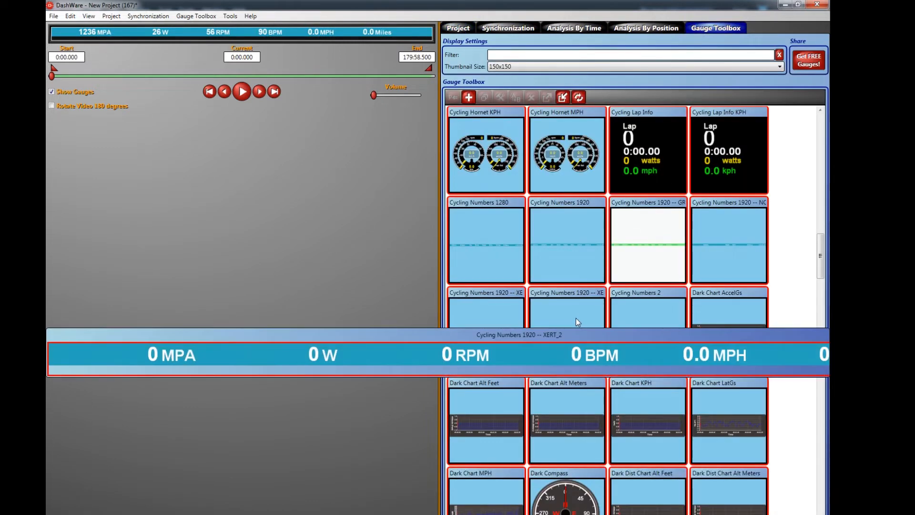
double_click(562, 323)
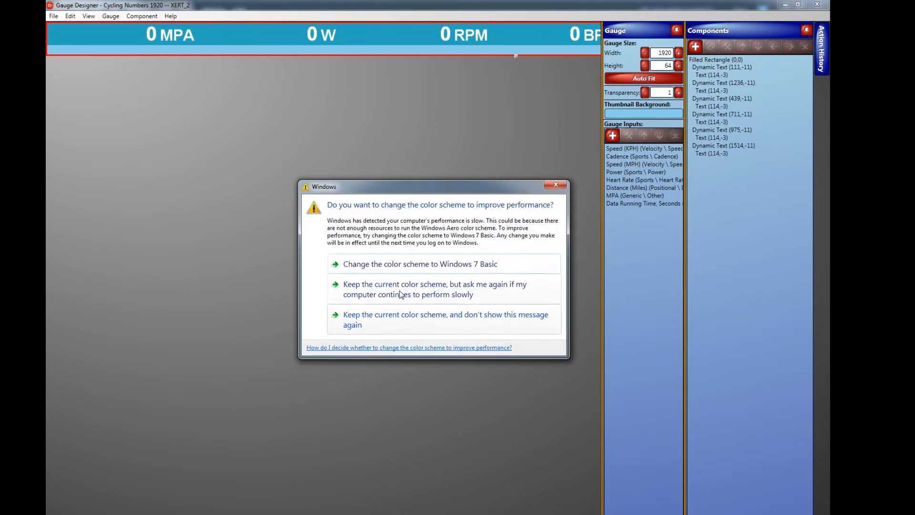
Step: Keep the current Windows color scheme permanently, examine the Cycling Numbers gauge's text components and MPA input, and close the Gauge Designer
click(396, 320)
mouse_move(515, 56)
mouse_down()
mouse_move(126, 56)
mouse_move(516, 55)
mouse_up()
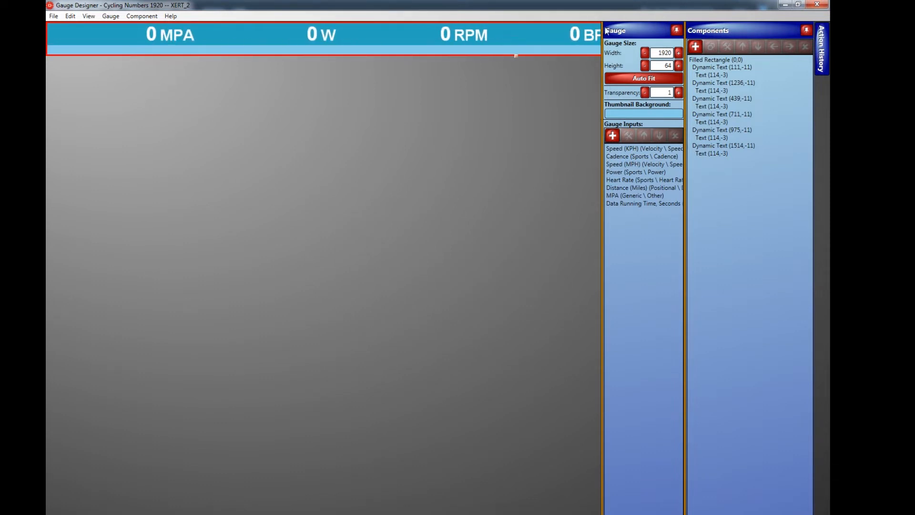
mouse_move(516, 55)
mouse_down()
mouse_move(127, 56)
mouse_move(516, 56)
mouse_up()
click(729, 67)
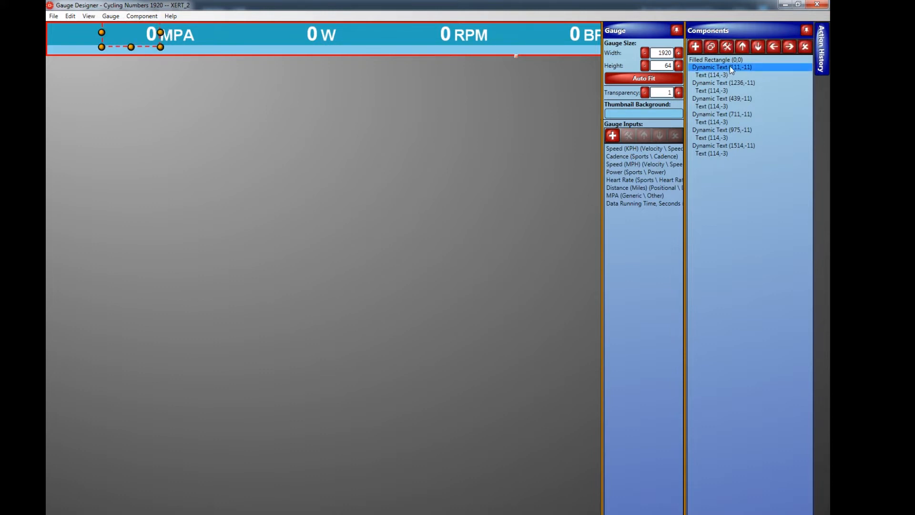
click(728, 61)
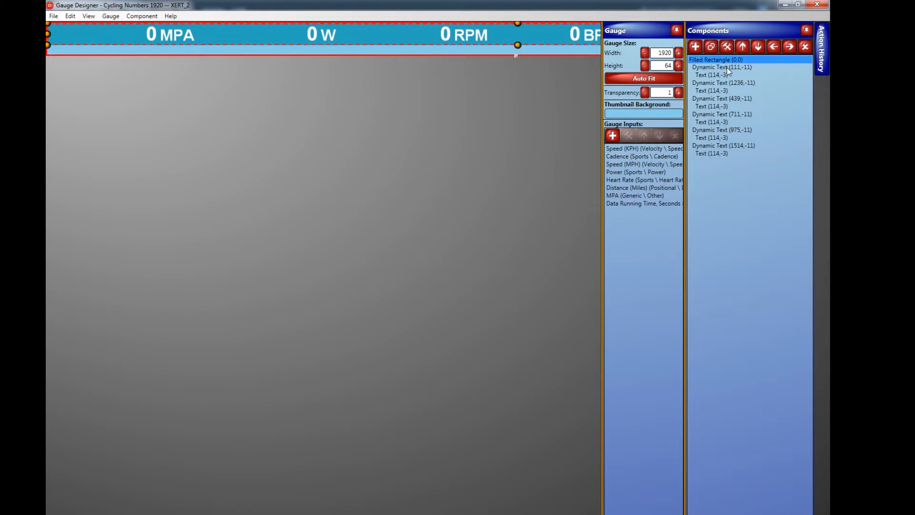
click(728, 67)
click(726, 75)
click(724, 83)
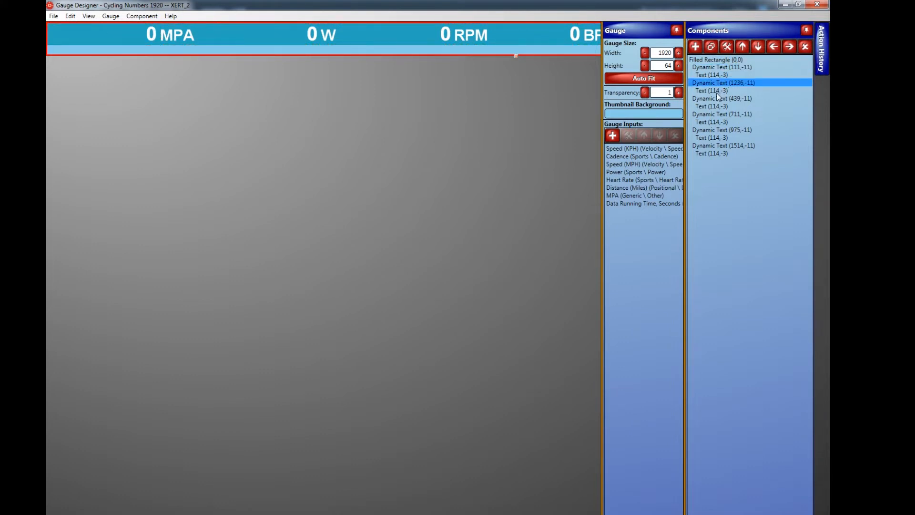
click(719, 76)
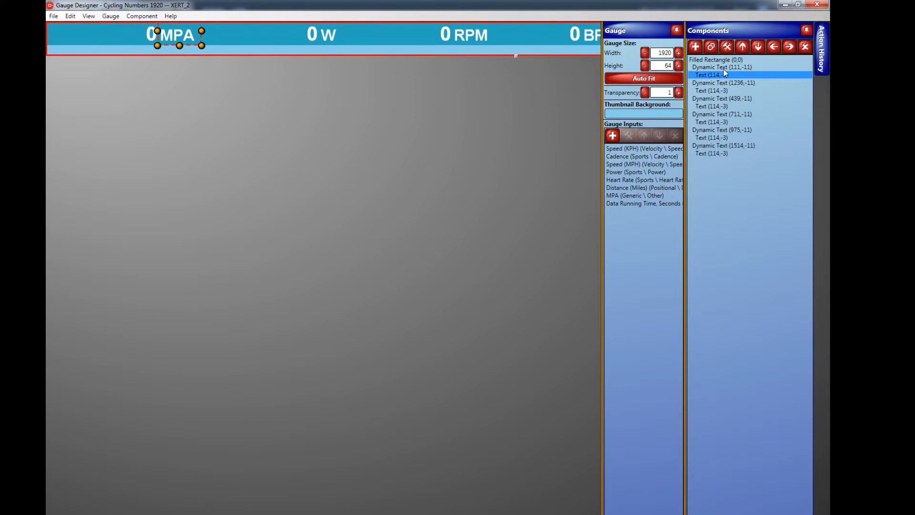
click(725, 69)
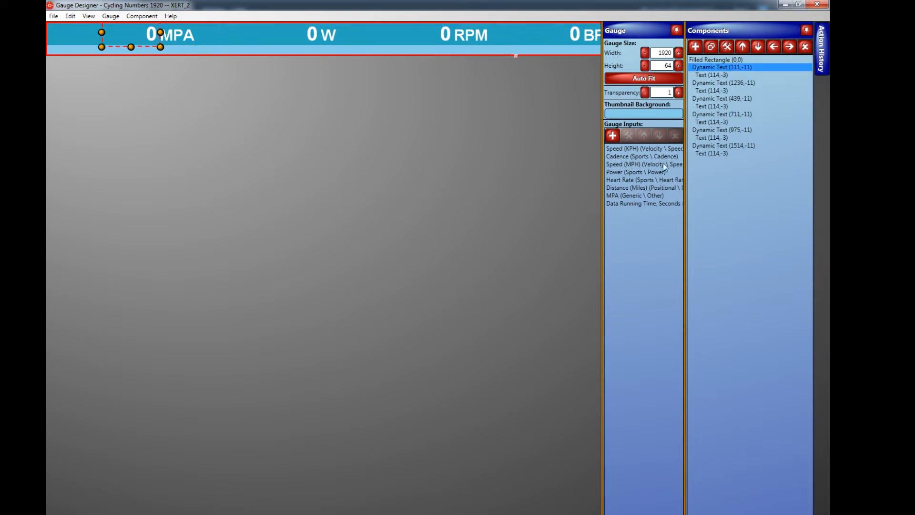
click(624, 195)
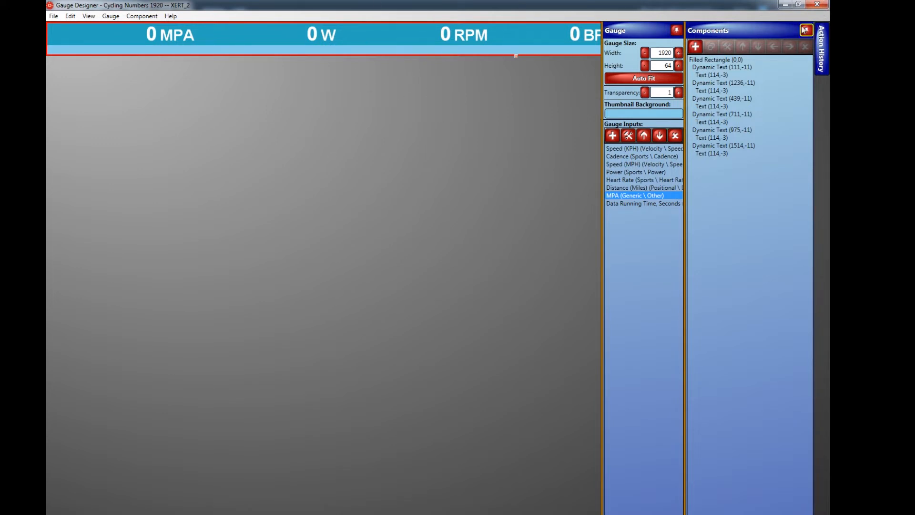
click(817, 4)
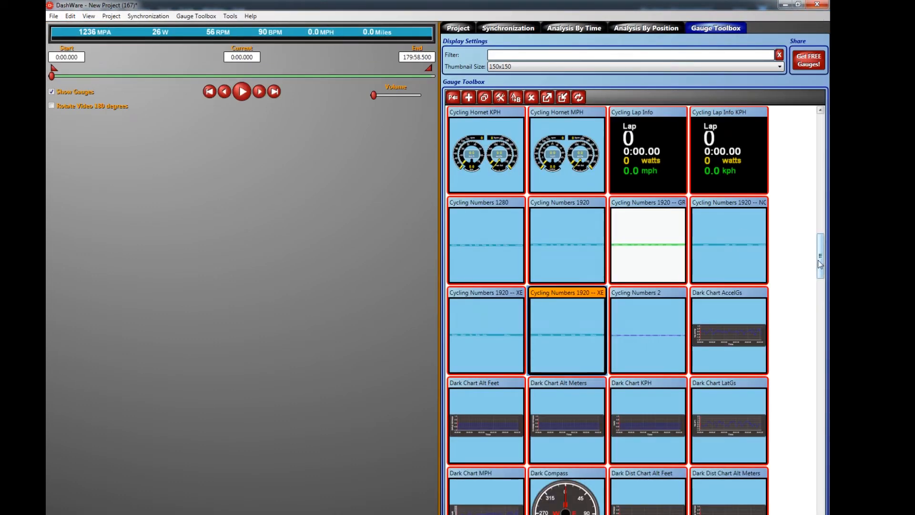
Step: Open the AAA - PowerMPA - test gauge in the Gauge Designer to review it, and return to the project settings
drag(820, 252, 827, 136)
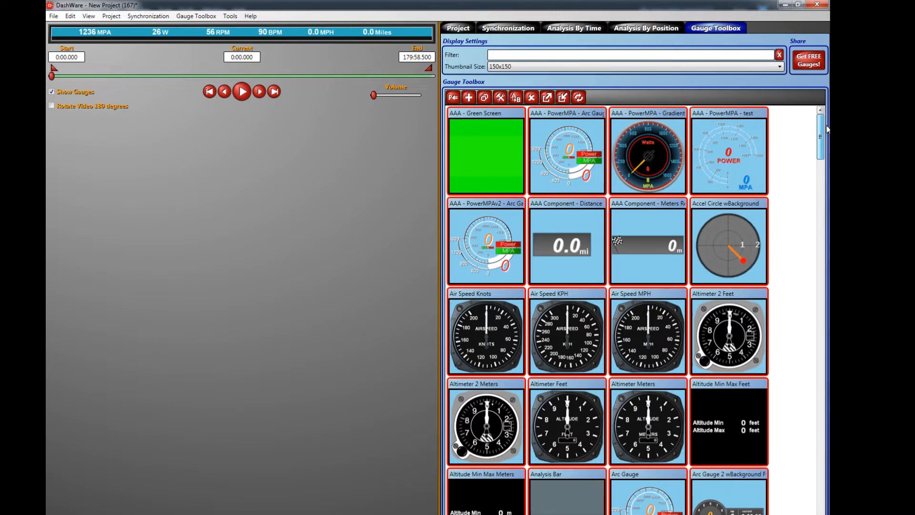
mouse_move(734, 160)
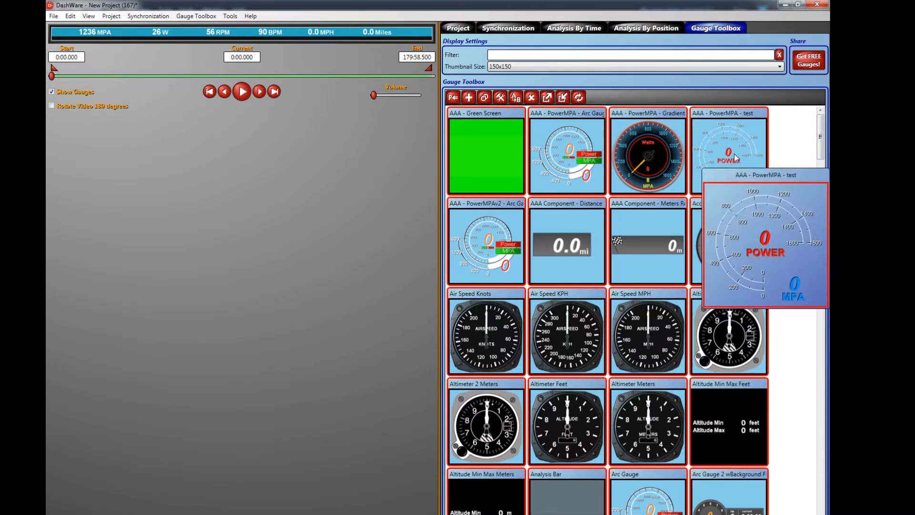
double_click(735, 158)
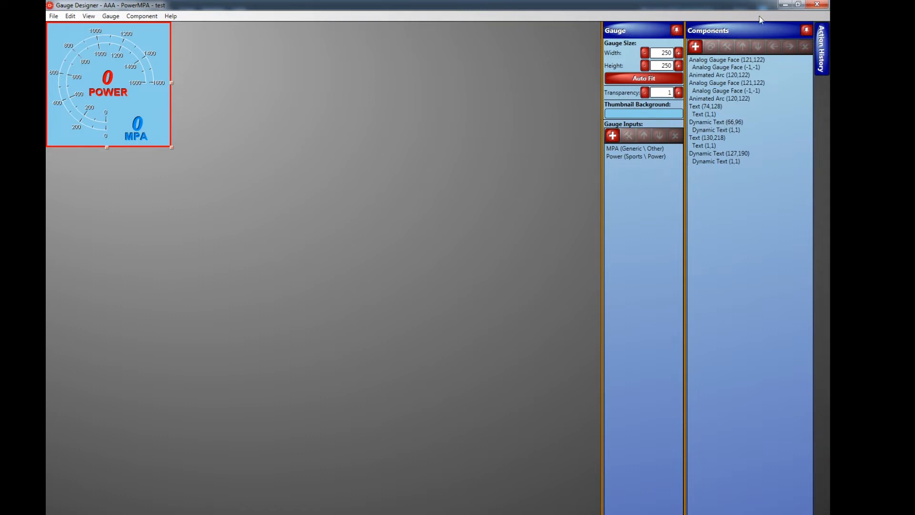
click(817, 4)
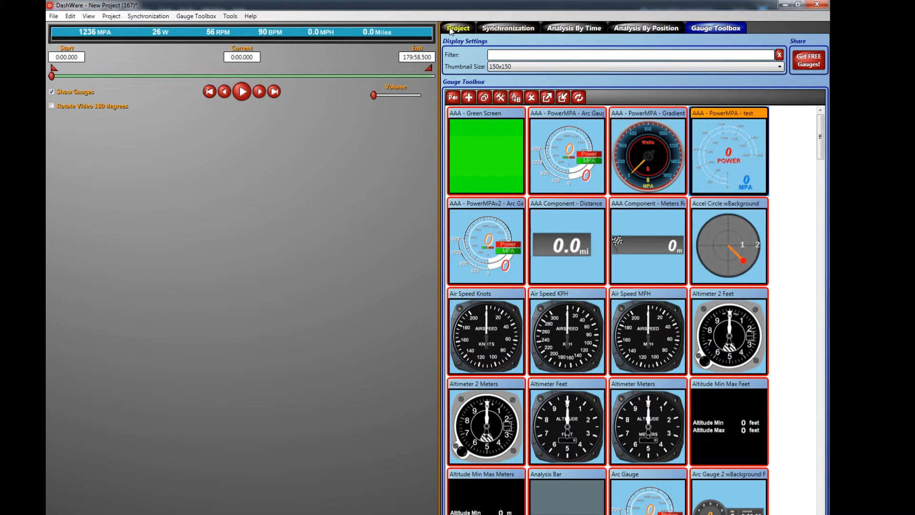
click(458, 28)
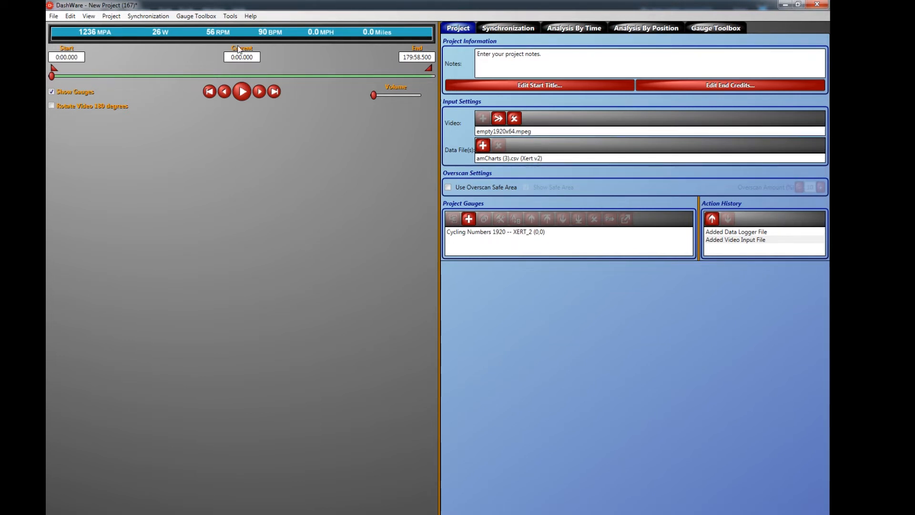
Step: Move the ride data position on the Synchronization Map to the road crossing, at 37:40.349
click(517, 28)
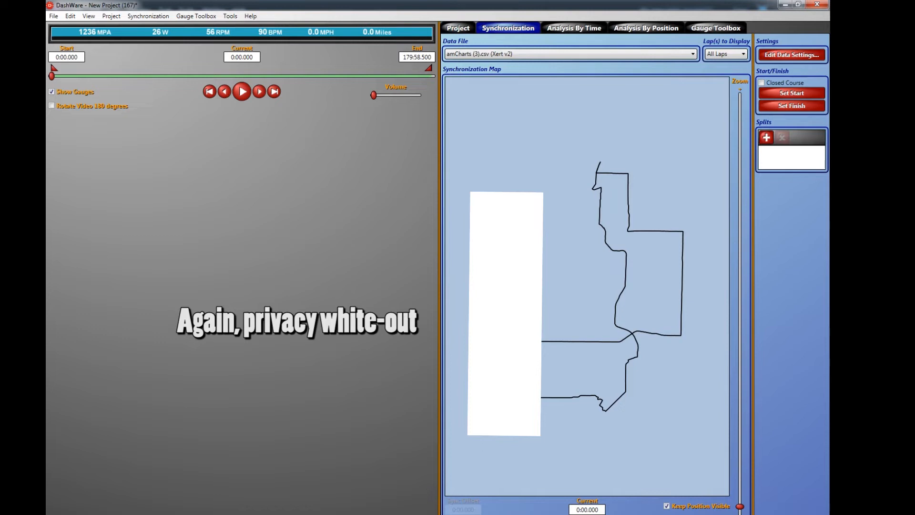
mouse_move(446, 514)
mouse_down()
mouse_move(528, 509)
mouse_move(520, 511)
mouse_up()
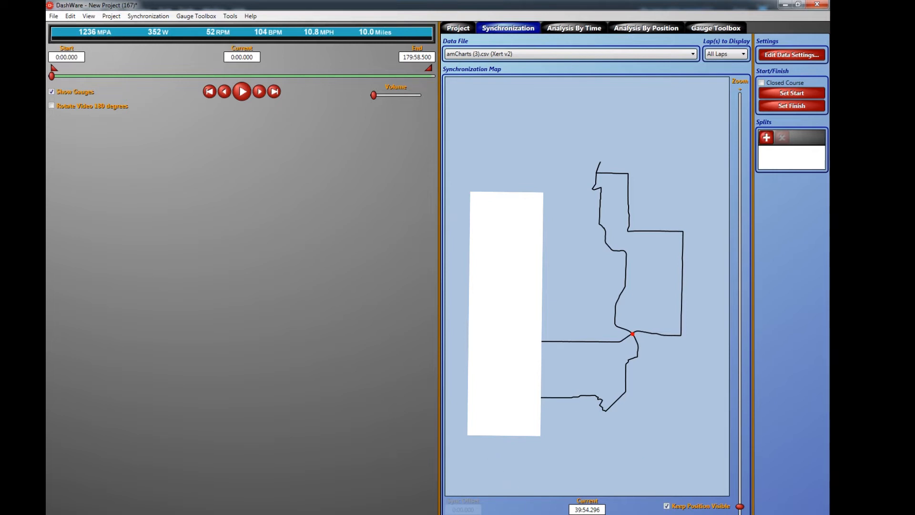
mouse_move(509, 514)
mouse_down()
mouse_move(492, 514)
mouse_move(505, 514)
mouse_up()
mouse_move(740, 506)
mouse_down()
mouse_move(739, 169)
mouse_move(737, 473)
mouse_up()
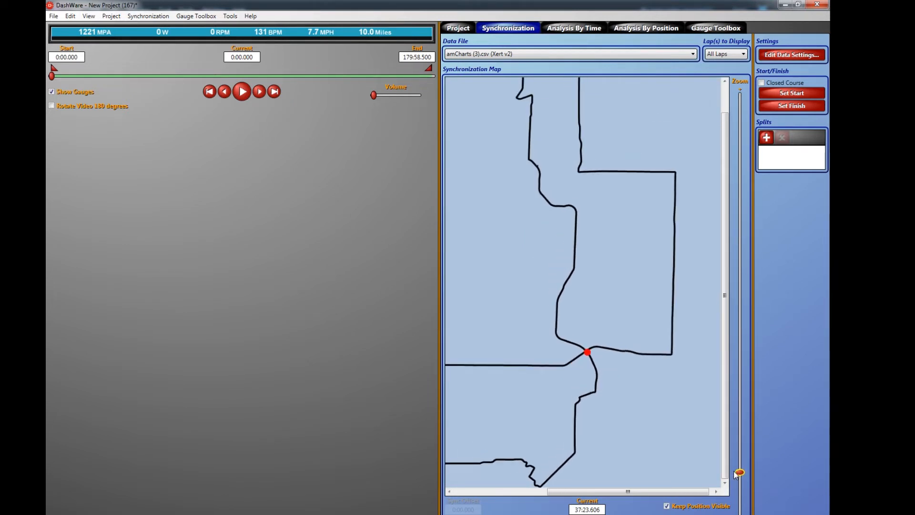
mouse_move(736, 474)
mouse_down()
mouse_move(738, 394)
mouse_move(721, 374)
mouse_up()
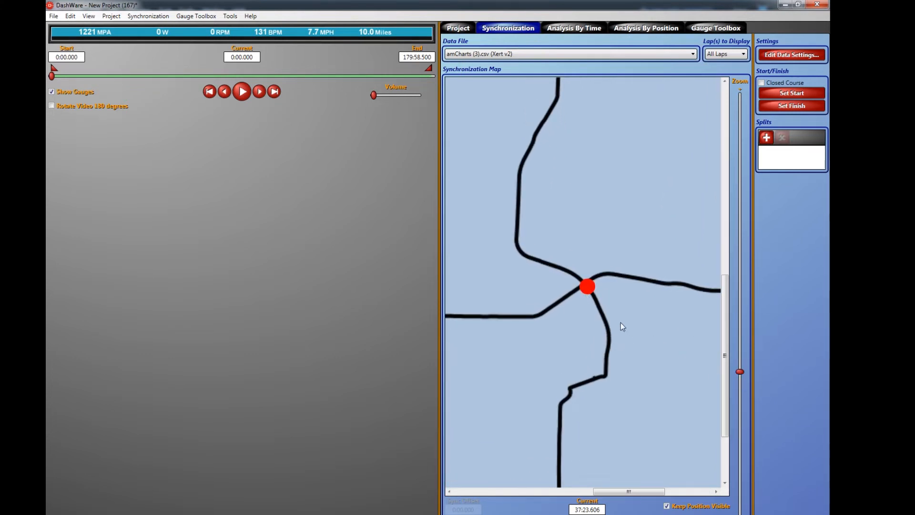
scroll(725, 405, down, 2)
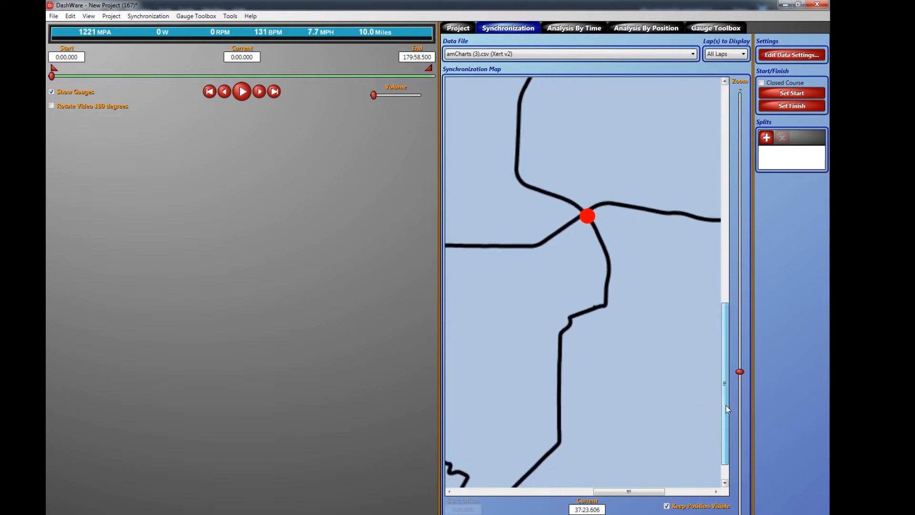
mouse_move(739, 372)
mouse_down()
mouse_move(747, 334)
mouse_move(749, 486)
mouse_up()
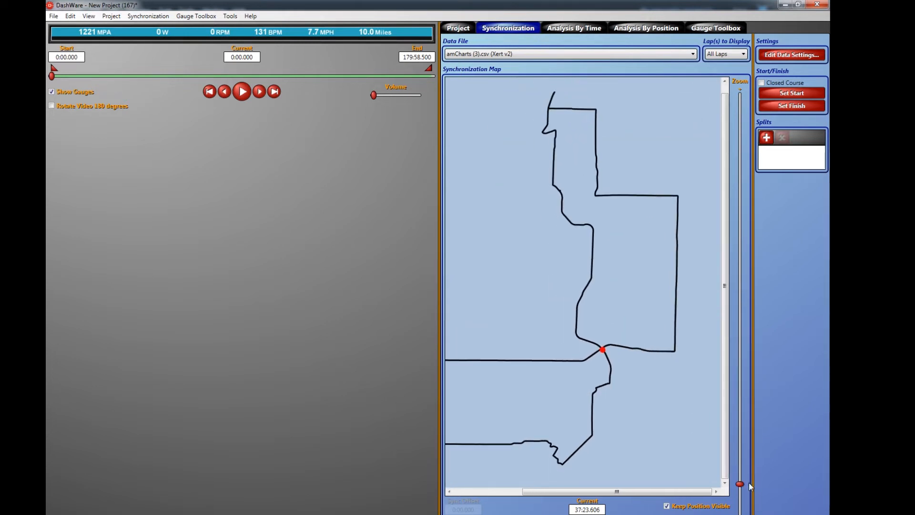
drag(505, 514, 505, 514)
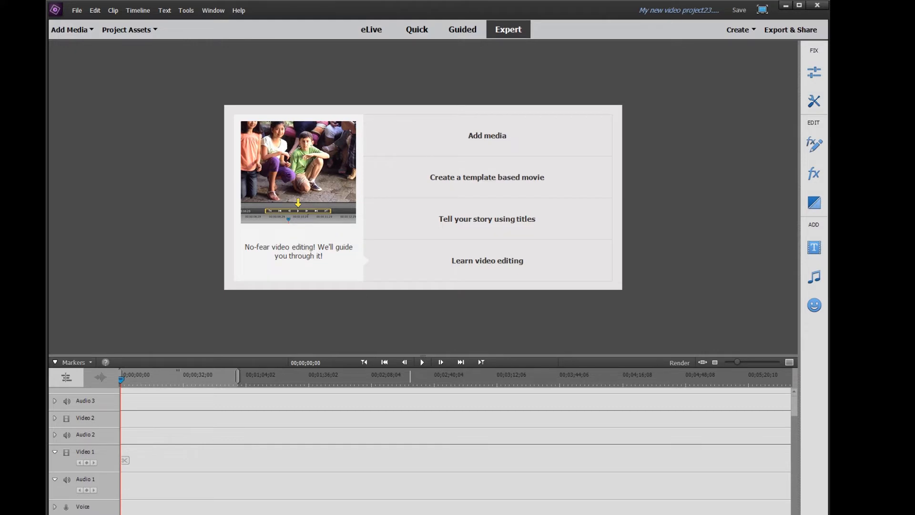
Step: Return to DashWare, trim the video's end to about 69:20, and sync the ride data at offset 37:40.349
click(783, 6)
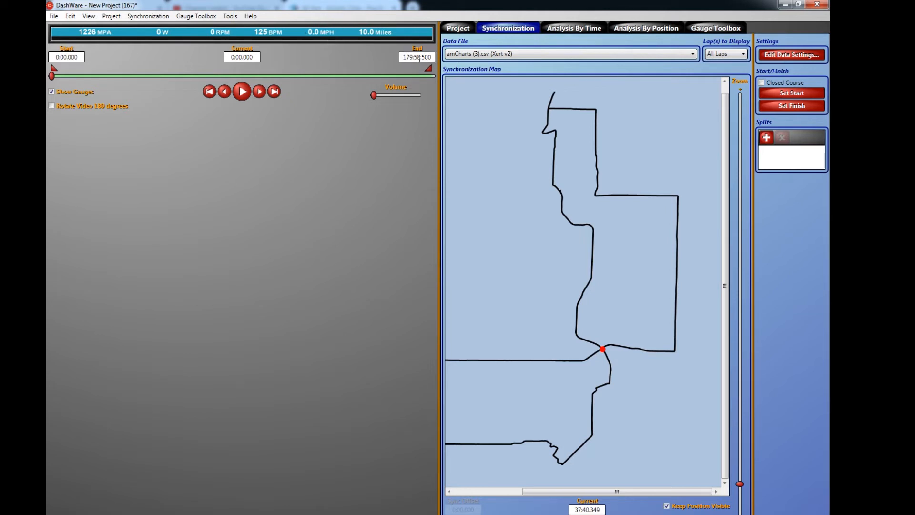
drag(429, 71, 195, 75)
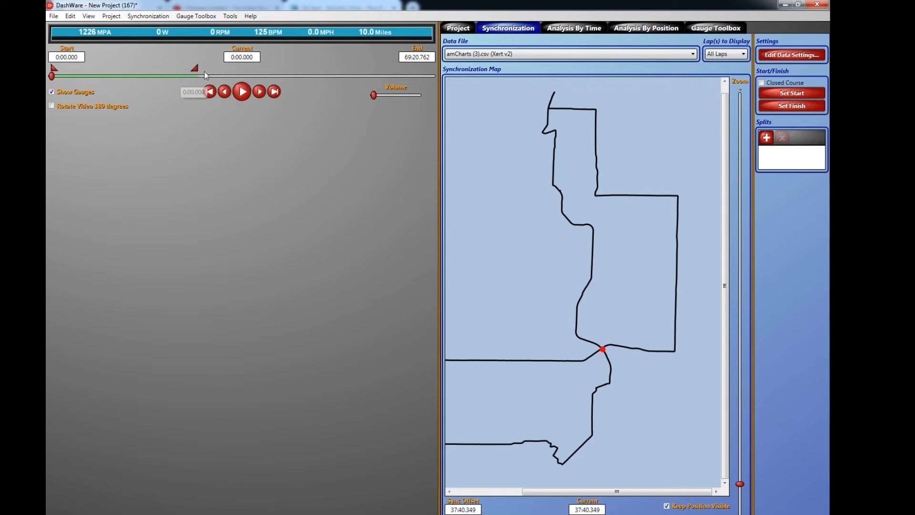
click(453, 31)
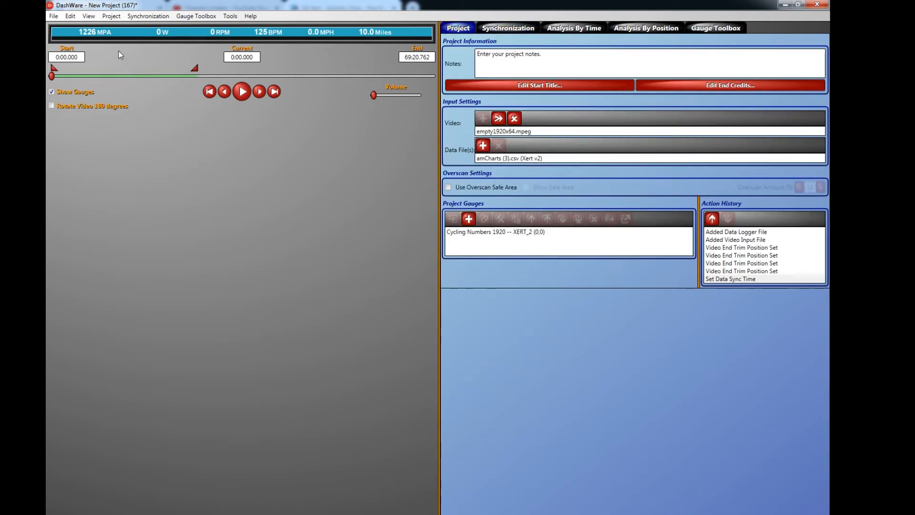
Step: Create the overlay video with the FFmpeg encoder as New Project (167).mp4 in G:\My Videos\GoPro_2018_07\20_06_02_PopB
click(54, 16)
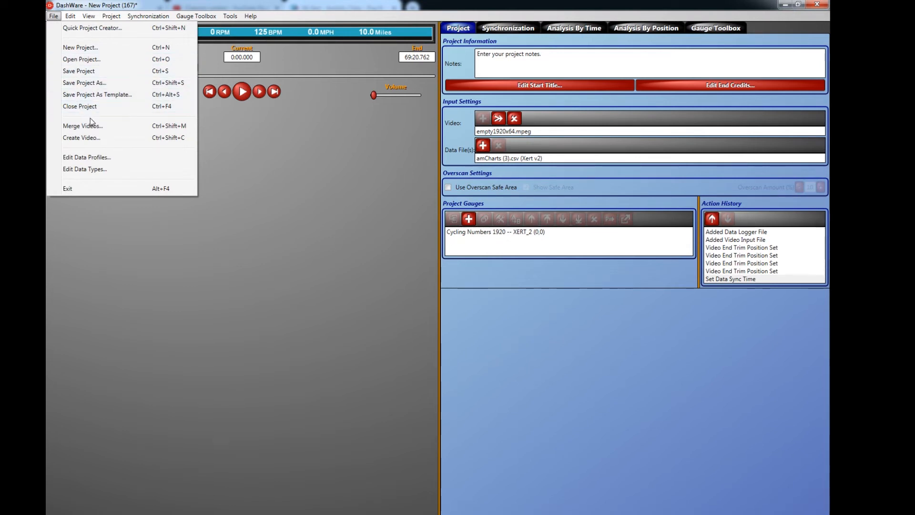
click(79, 138)
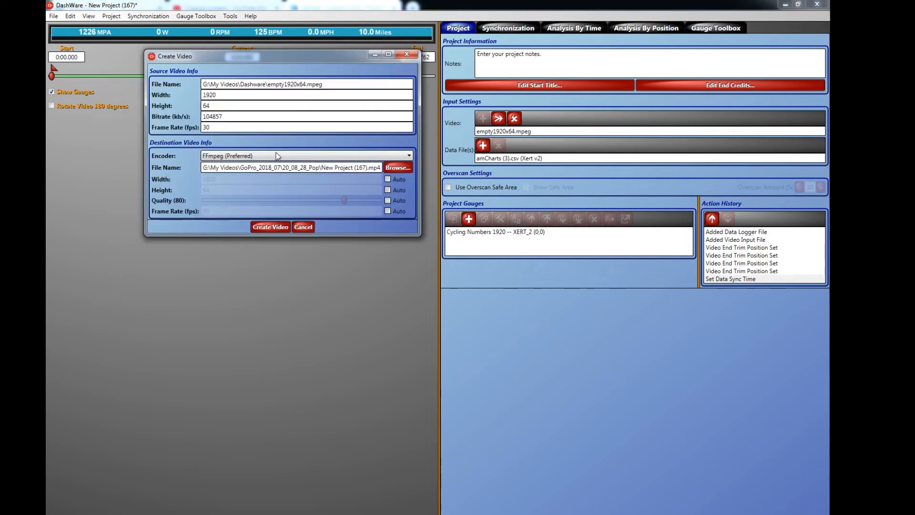
click(388, 168)
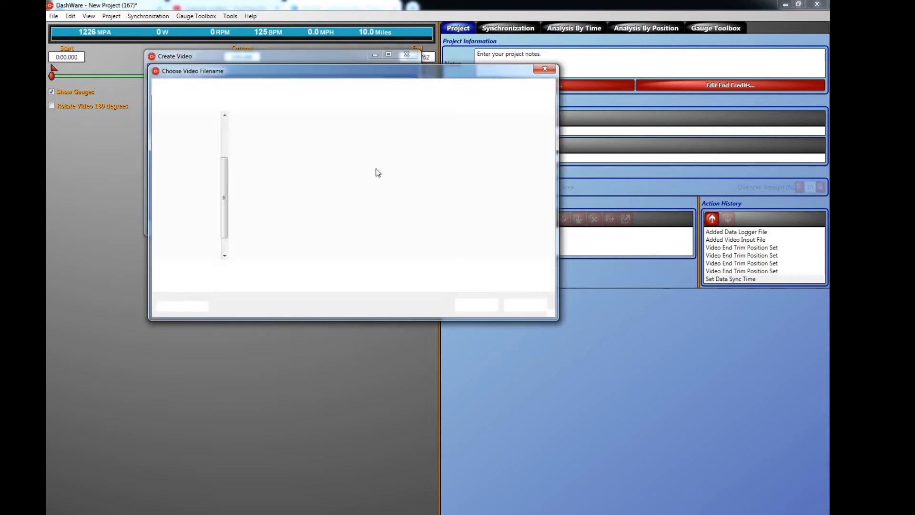
click(317, 86)
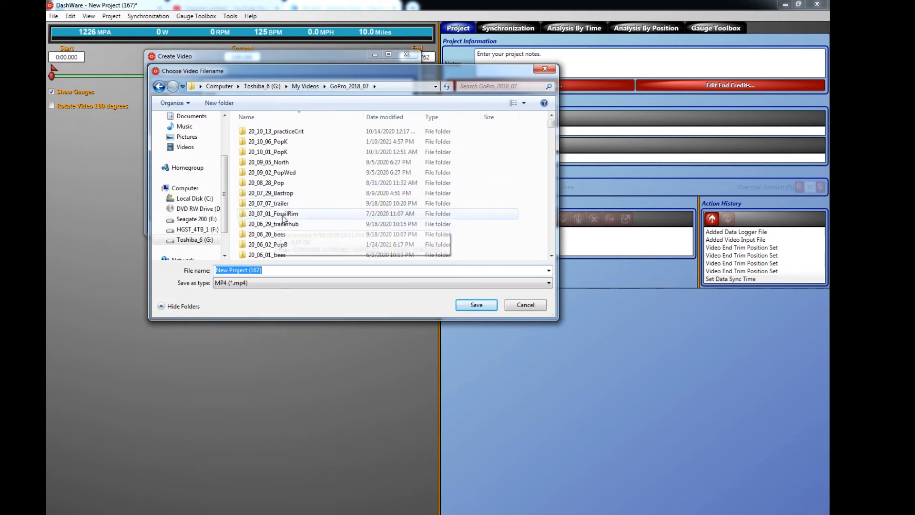
double_click(277, 246)
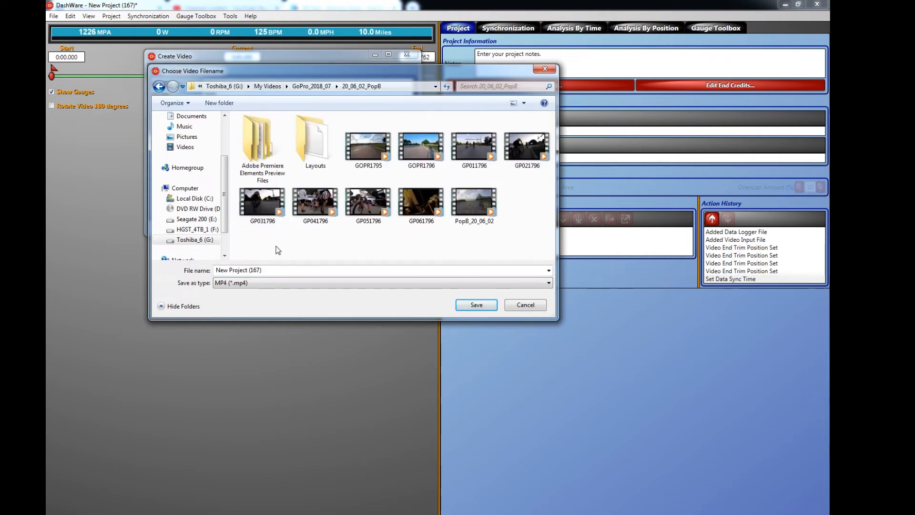
click(478, 308)
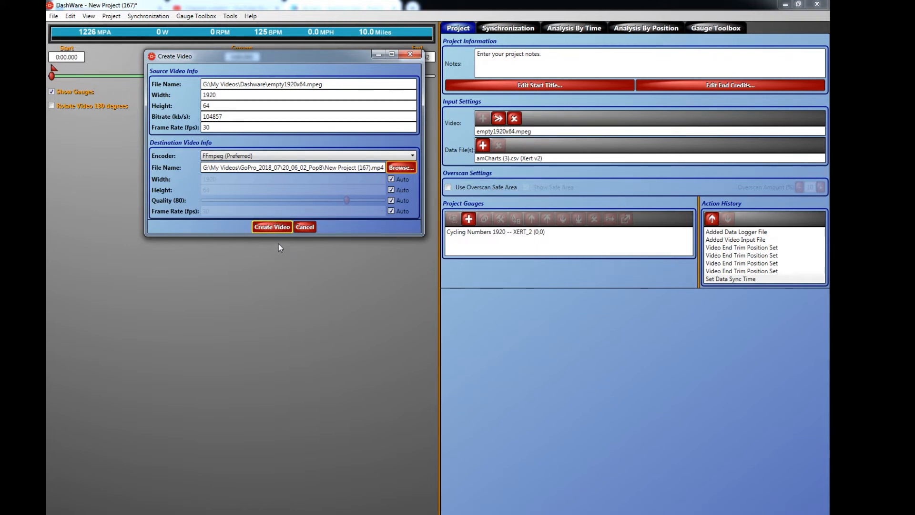
click(271, 228)
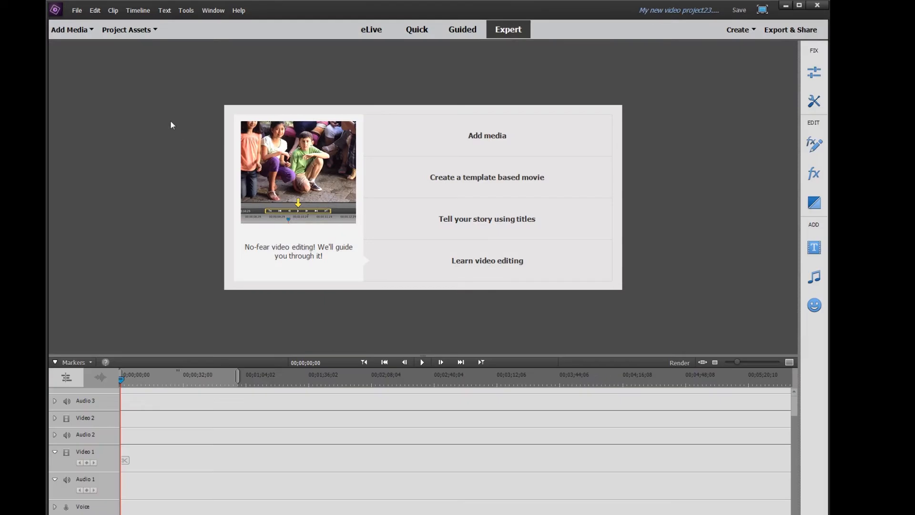
Step: Start adding media from files and browse to G:\My Videos\GoPro_2018_07\20_06_02_PopB
click(72, 30)
click(83, 79)
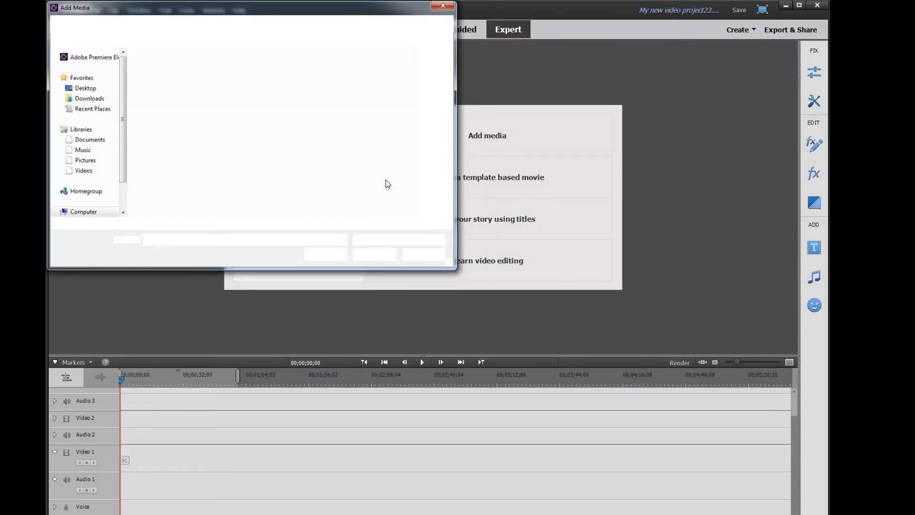
click(168, 23)
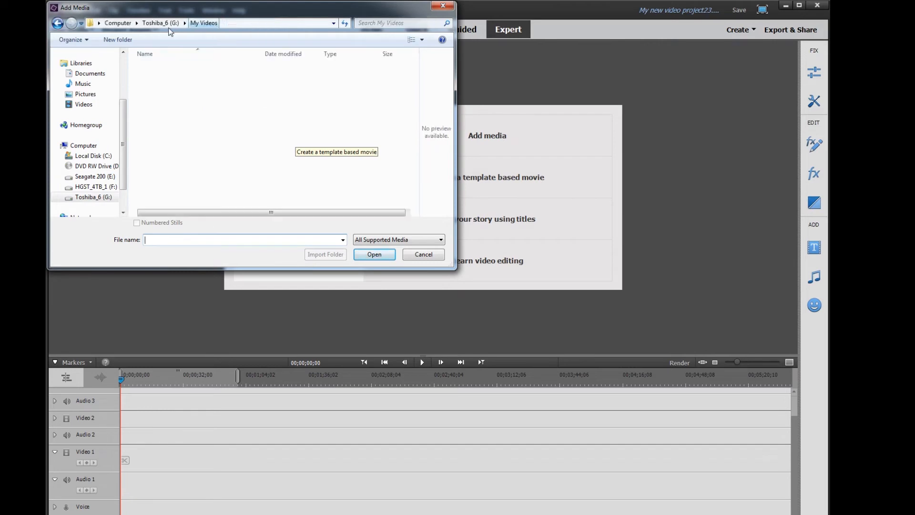
double_click(167, 120)
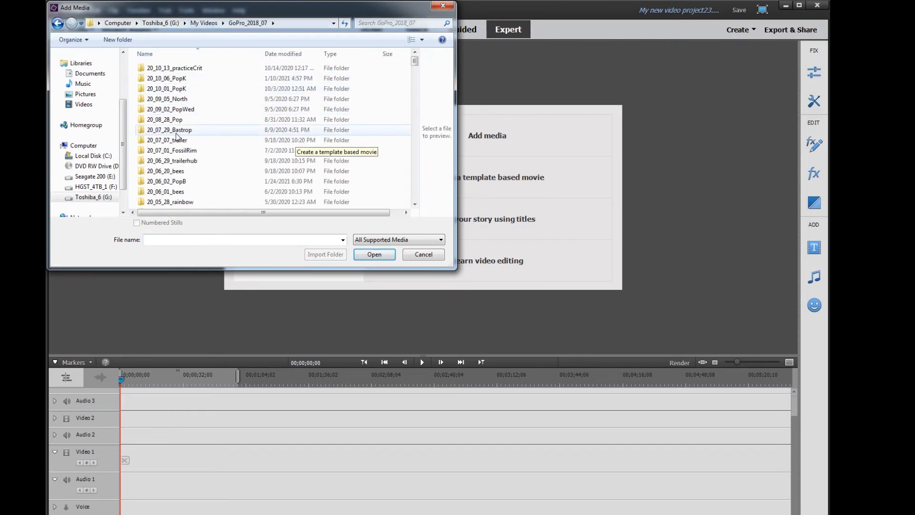
double_click(187, 182)
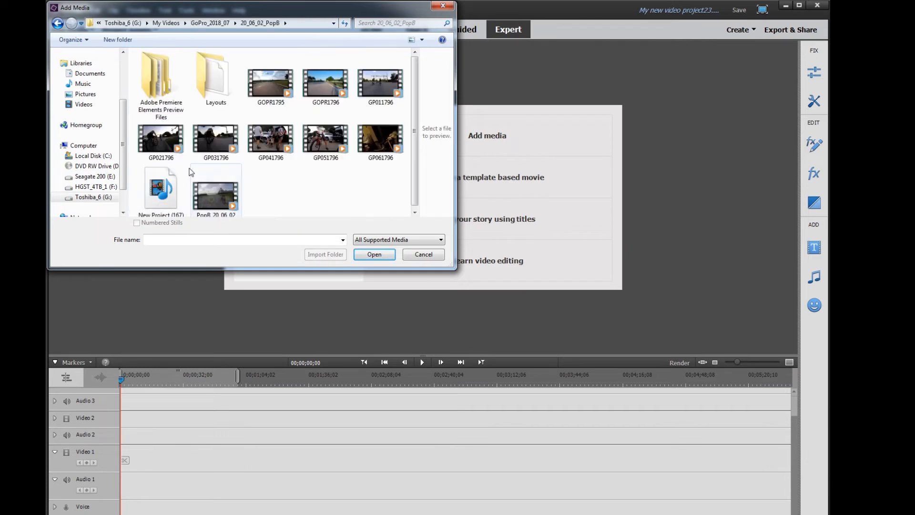
Step: Import the clips GOPR1795, GOPR1796, GP011796, GP021796 and GP031796 into the project
click(289, 88)
click(315, 93)
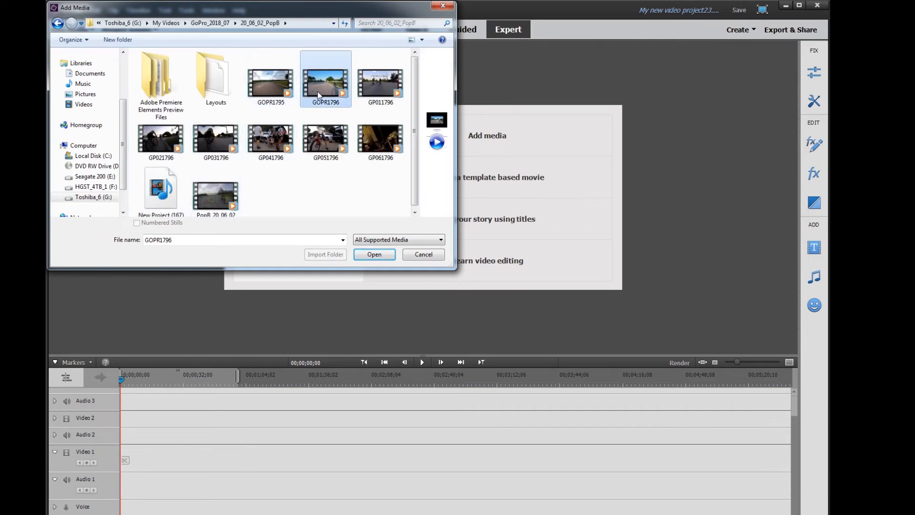
ctrl+click(270, 91)
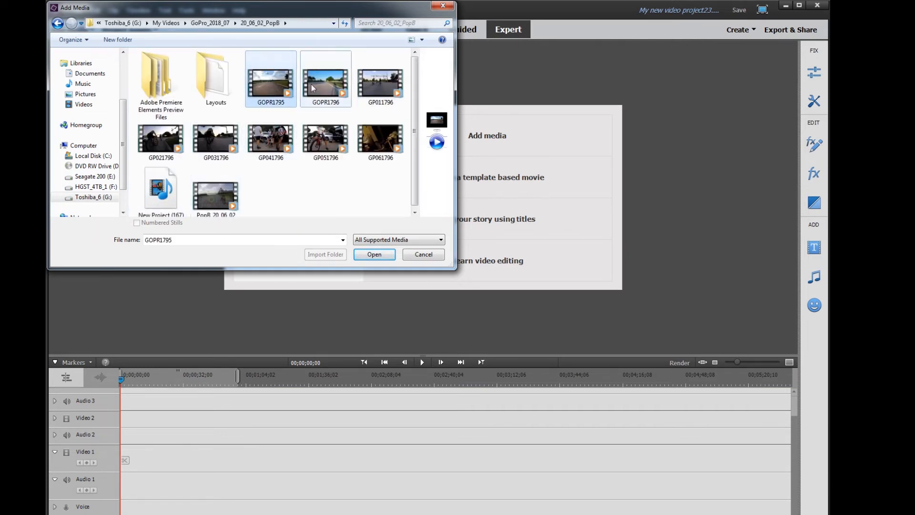
ctrl+click(379, 85)
ctrl+click(162, 139)
ctrl+click(197, 142)
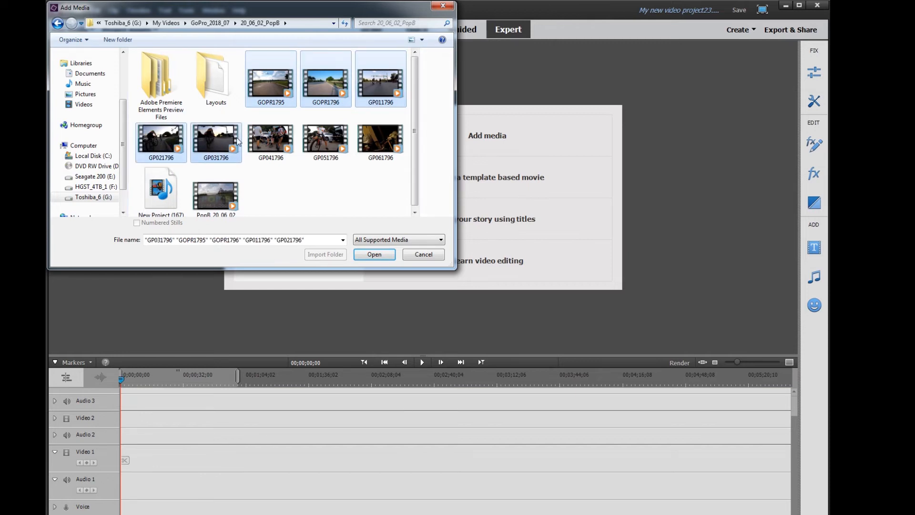
ctrl+click(284, 139)
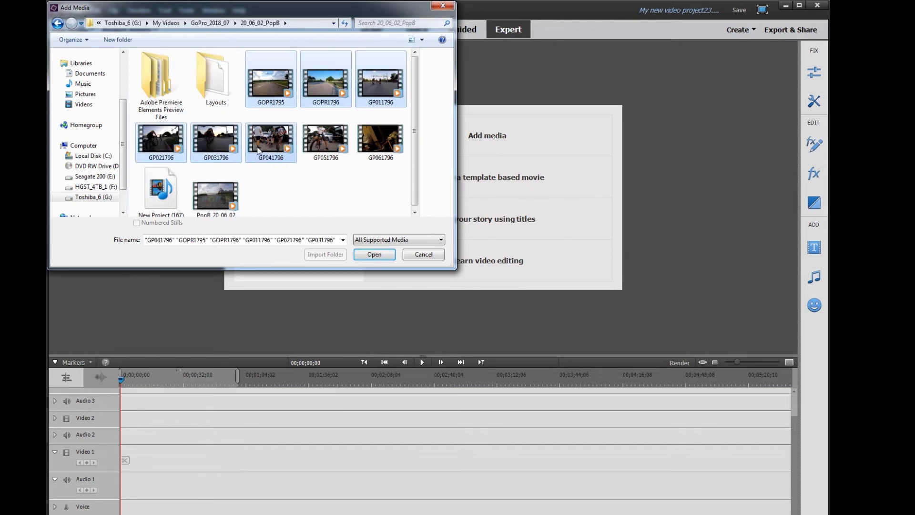
ctrl+click(282, 143)
click(376, 256)
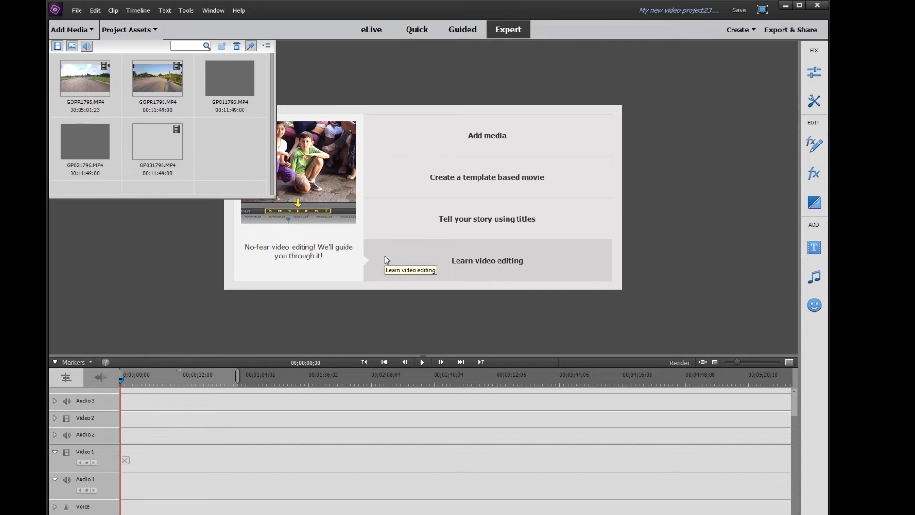
drag(73, 85, 124, 489)
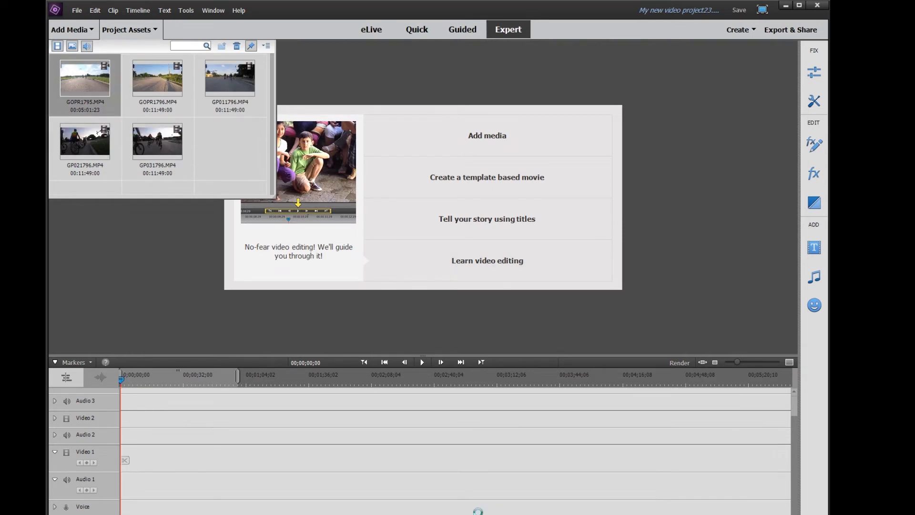
click(163, 87)
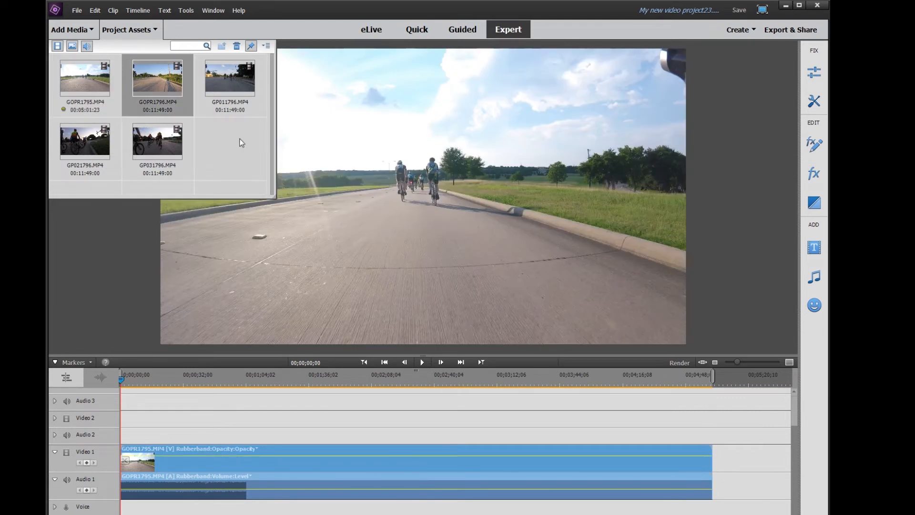
key(Delete)
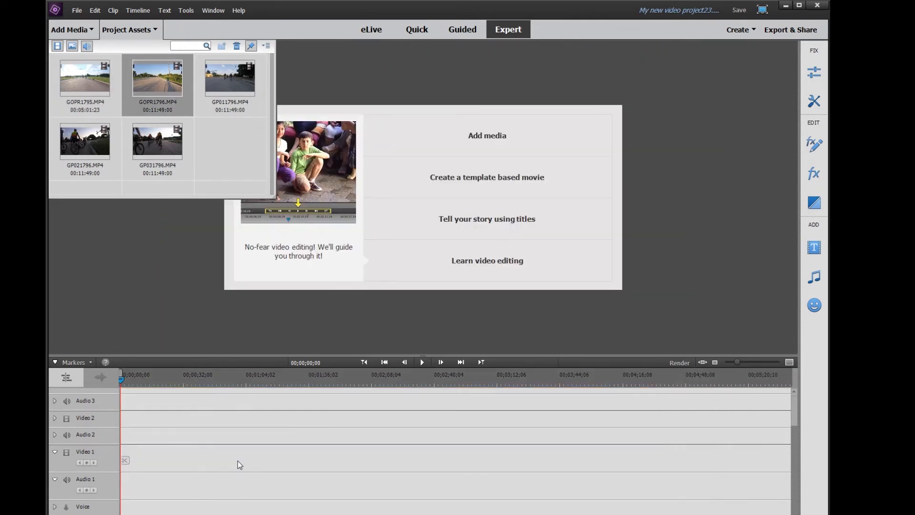
Step: Place all five imported ride clips together at the start of the Video 1 track
click(94, 94)
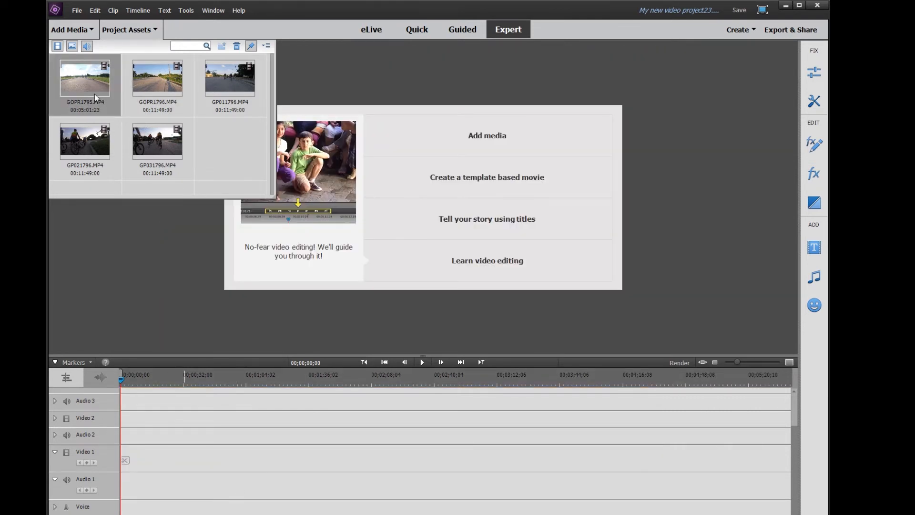
key(ctrl+a)
drag(91, 98, 107, 486)
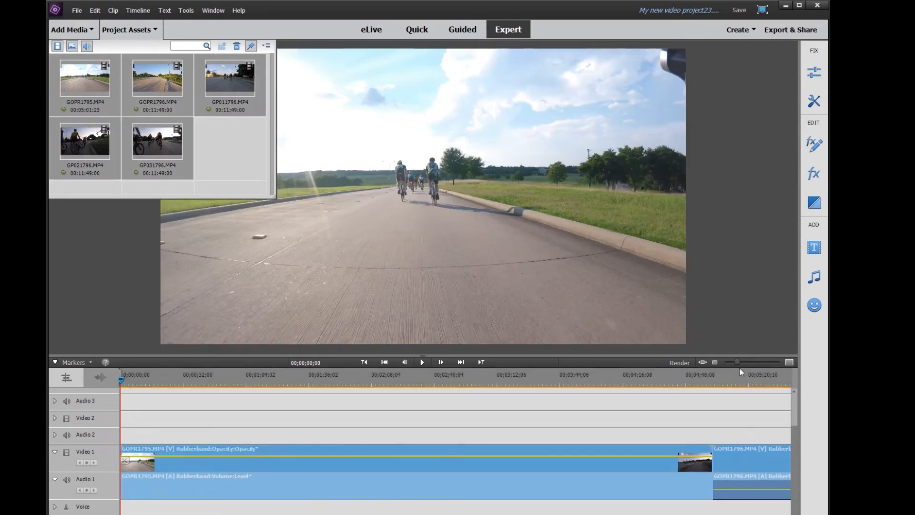
Step: Delete the GOPR1795.MP4 clip from the timeline so the sequence starts with GOPR1796.MP4
drag(737, 363, 731, 363)
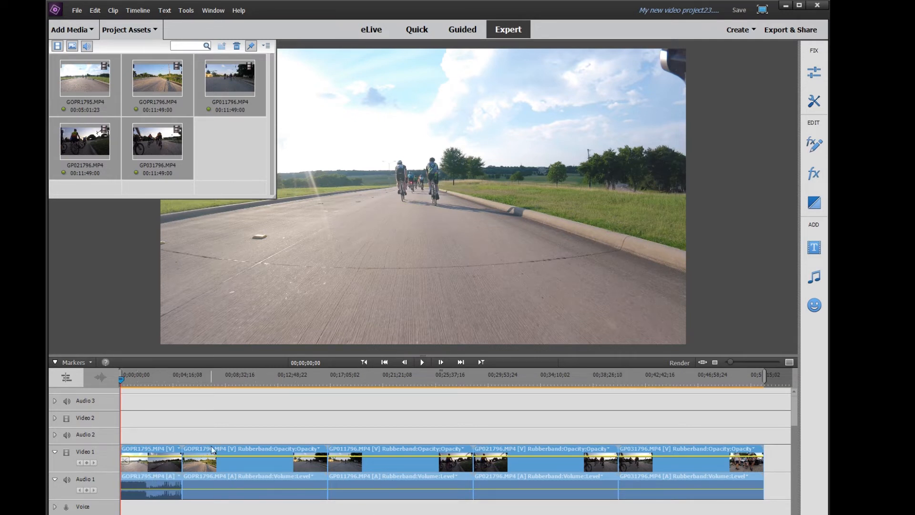
click(222, 435)
click(163, 471)
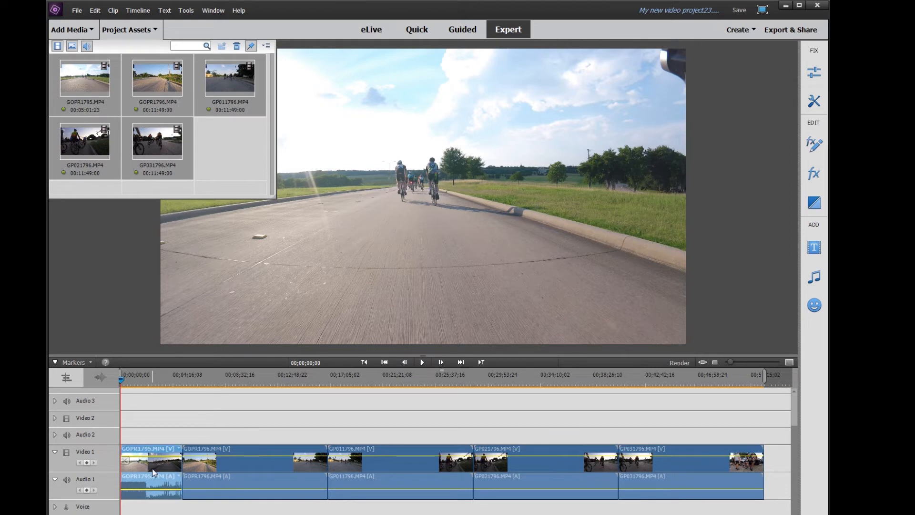
key(Delete)
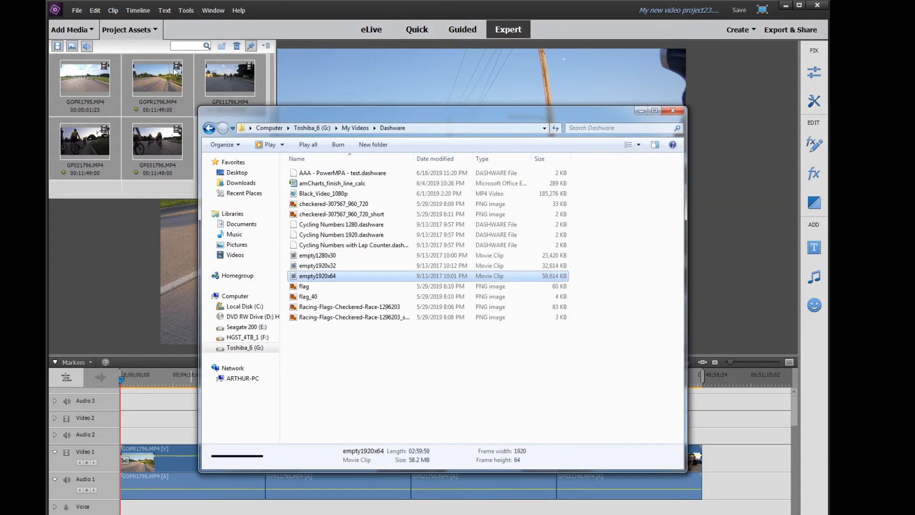
Step: Browse back to the 20_06_02_PopB folder in the file explorer and check the overlay video's encoding progress in DashWare
click(209, 128)
click(210, 129)
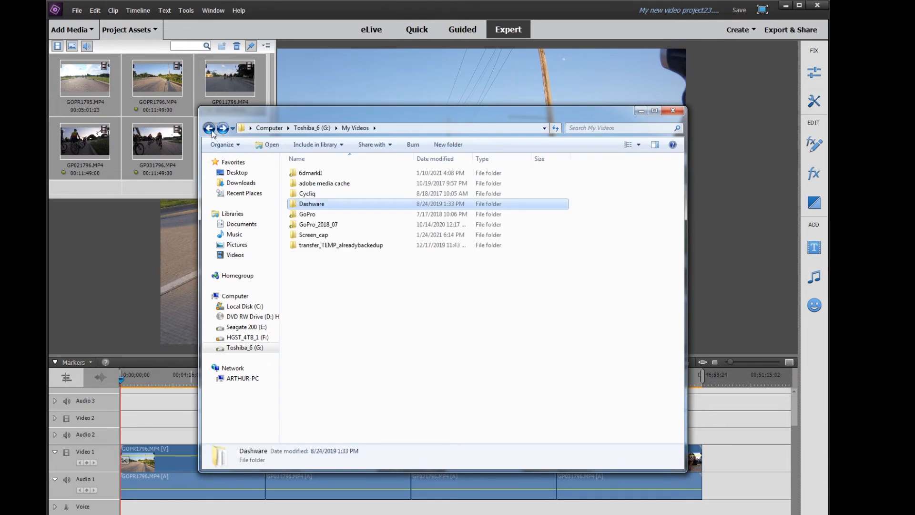
click(210, 128)
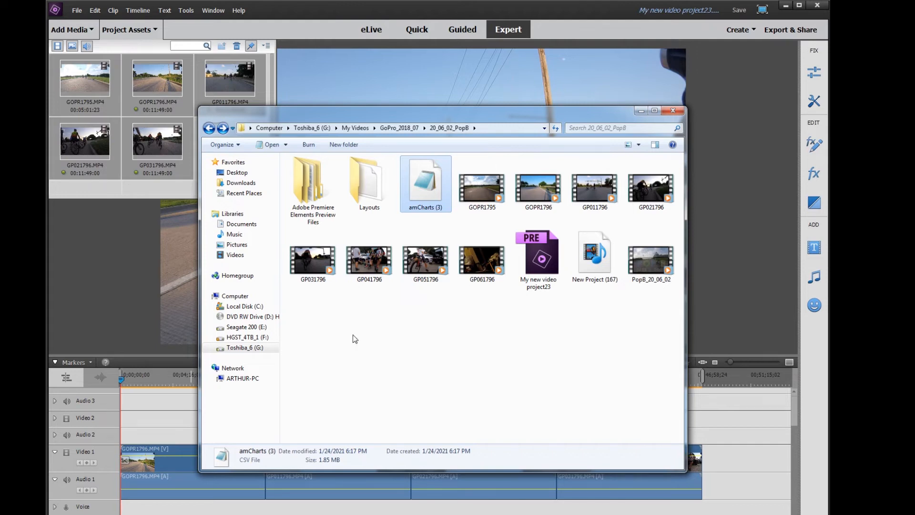
click(90, 294)
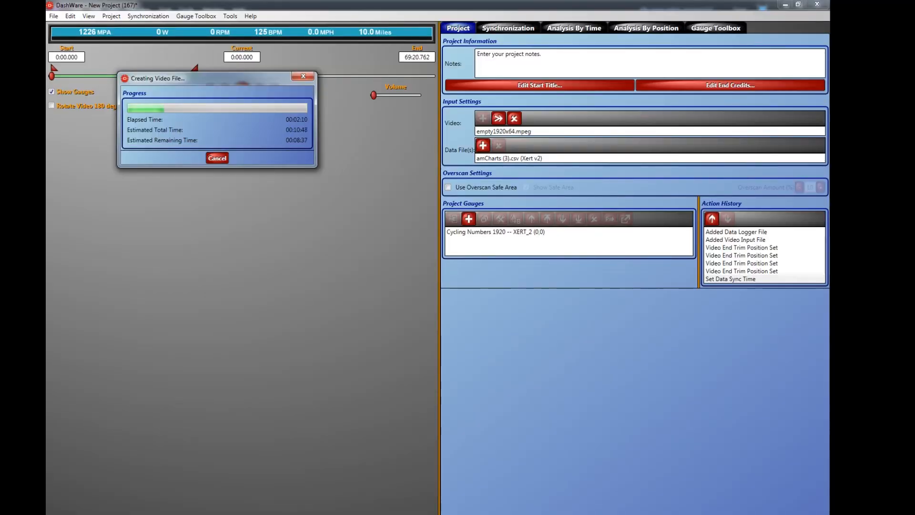
key(alt+Tab)
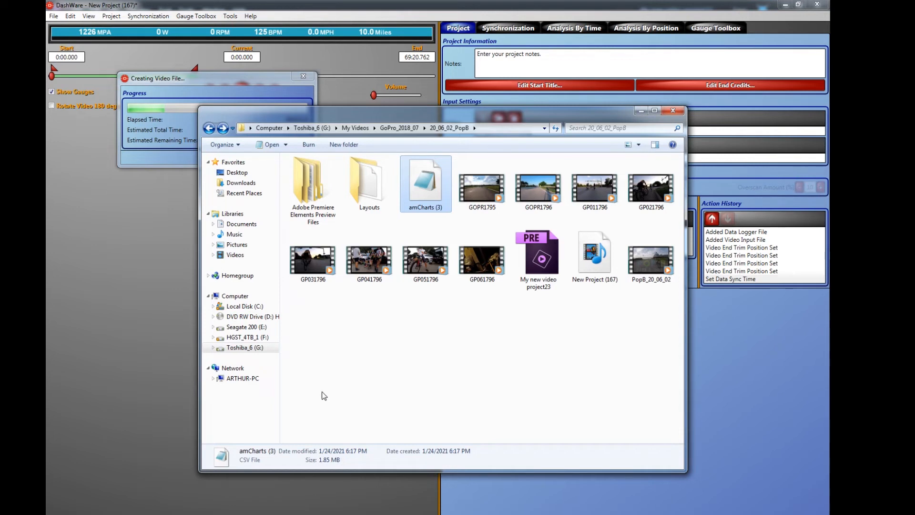
Step: Find the finished overlay New Project (165).mp4 in the 20_03_10_PopA folder and add it to the Premiere Elements project assets
click(399, 127)
double_click(334, 338)
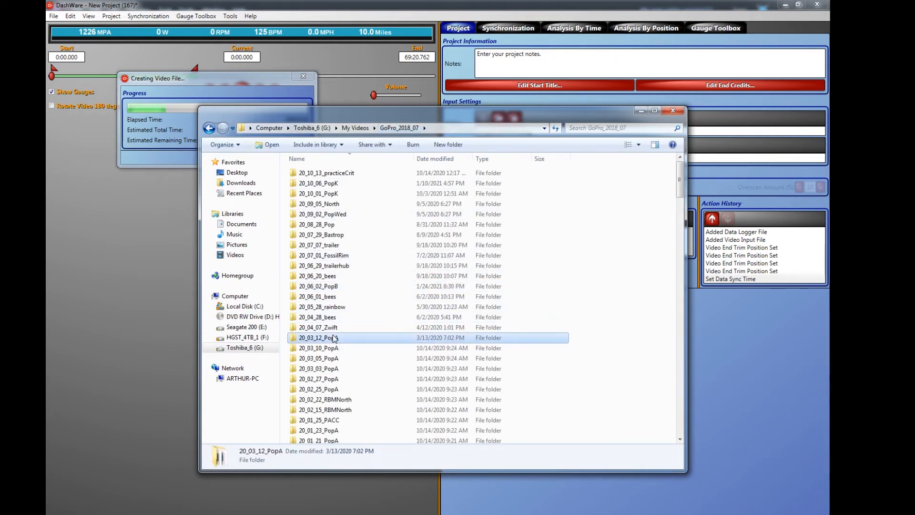
click(212, 129)
double_click(329, 348)
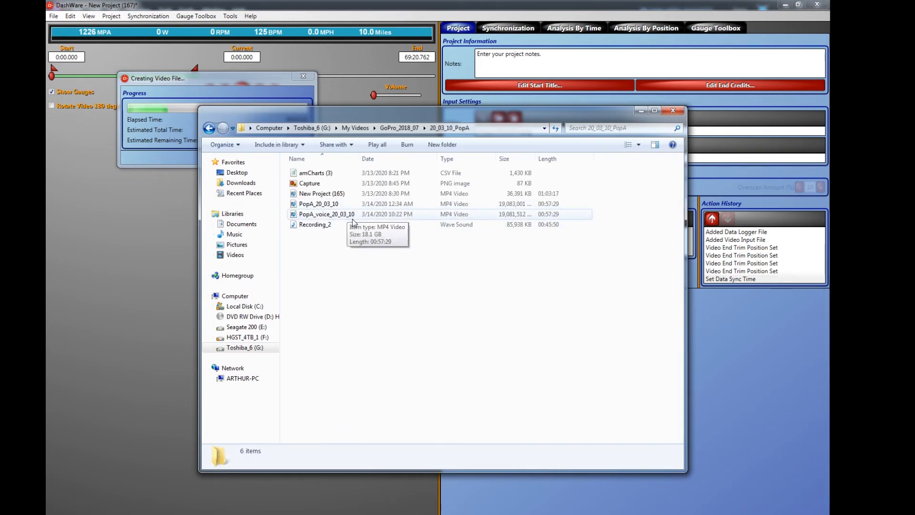
click(332, 194)
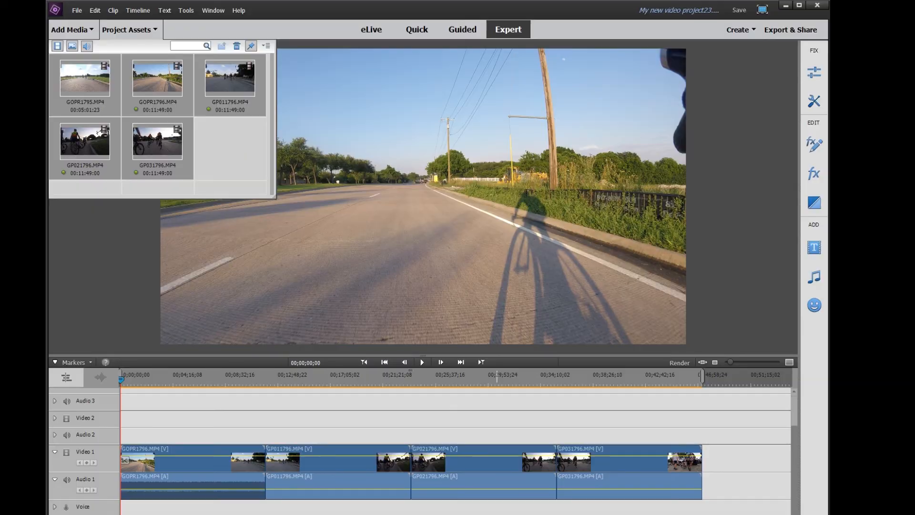
key(alt+Tab)
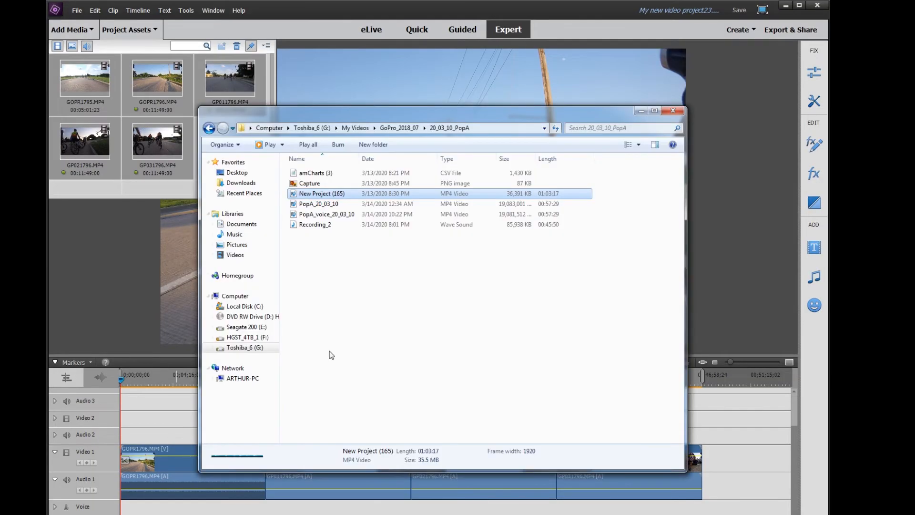
drag(195, 214, 243, 179)
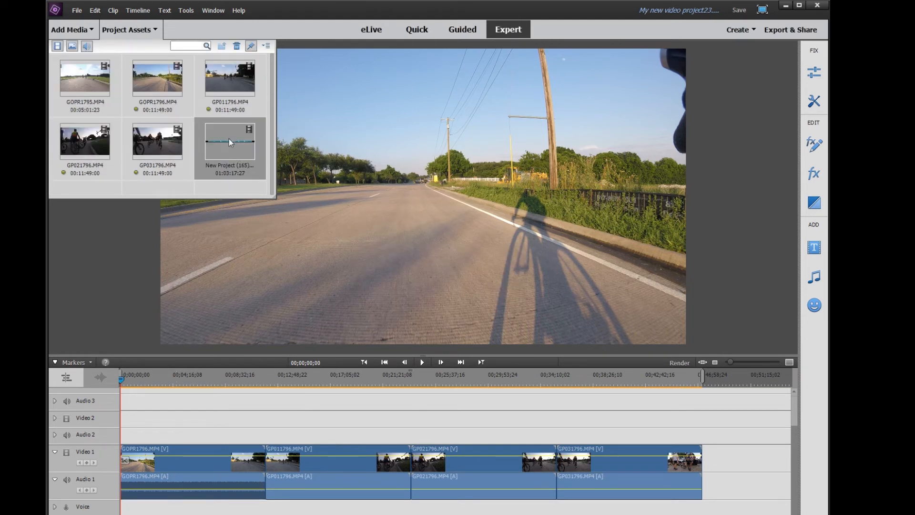
Step: Place New Project (165).mp4 at the start of the Video 2 track without applying Videomerge, and close the project assets
drag(227, 145, 114, 433)
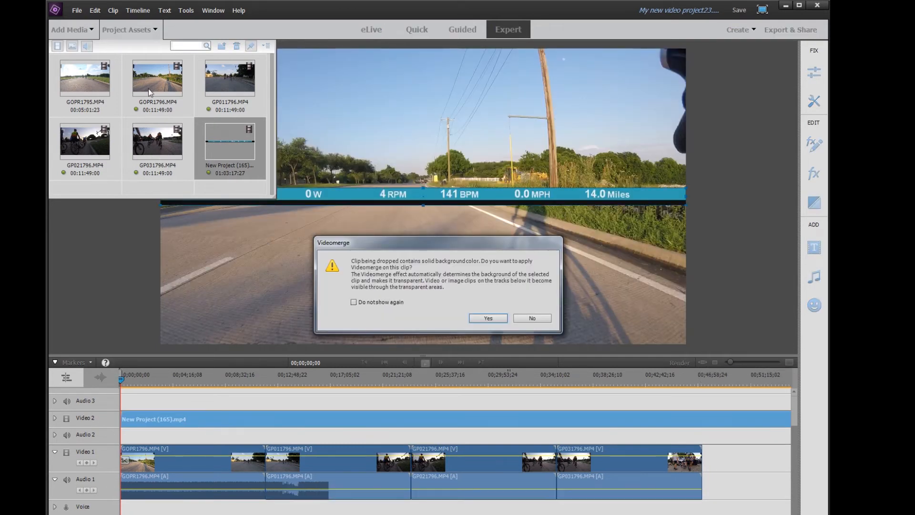
click(537, 317)
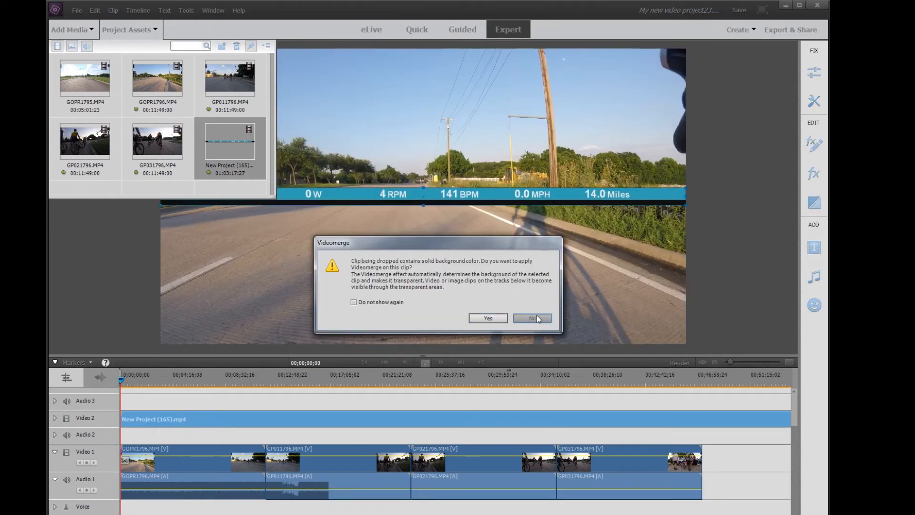
click(126, 29)
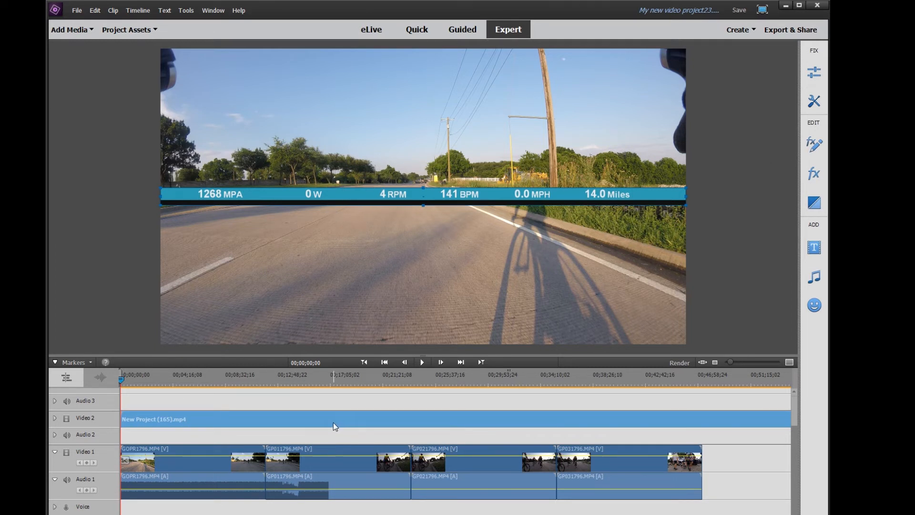
Step: Look through the overlay clip's applied effects and the list of available video effect categories
click(814, 145)
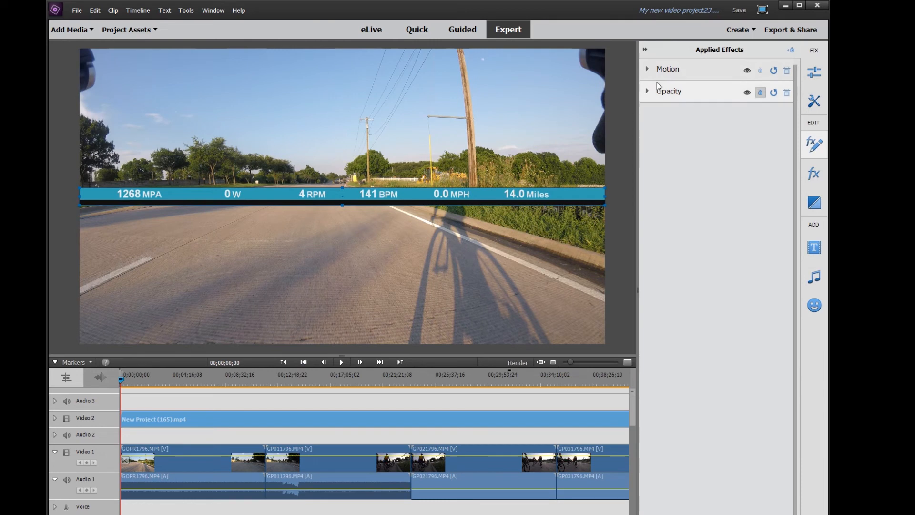
click(645, 49)
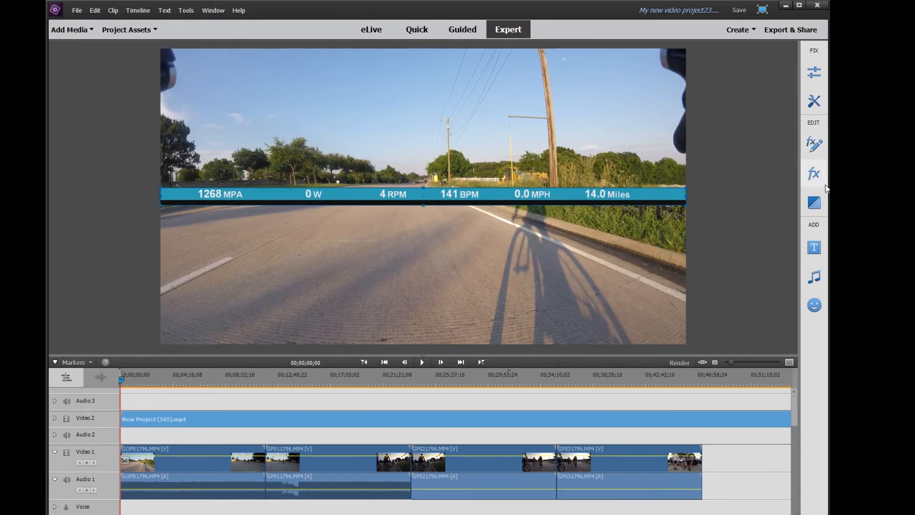
click(814, 175)
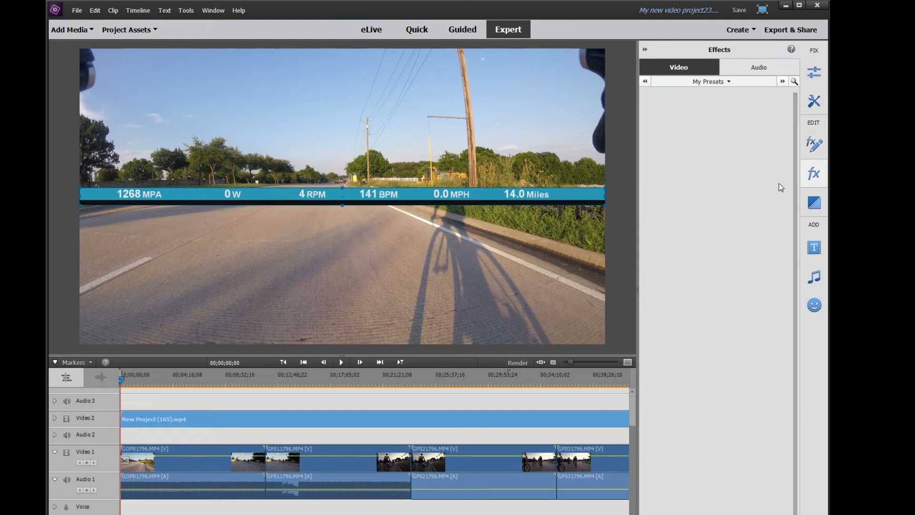
click(732, 81)
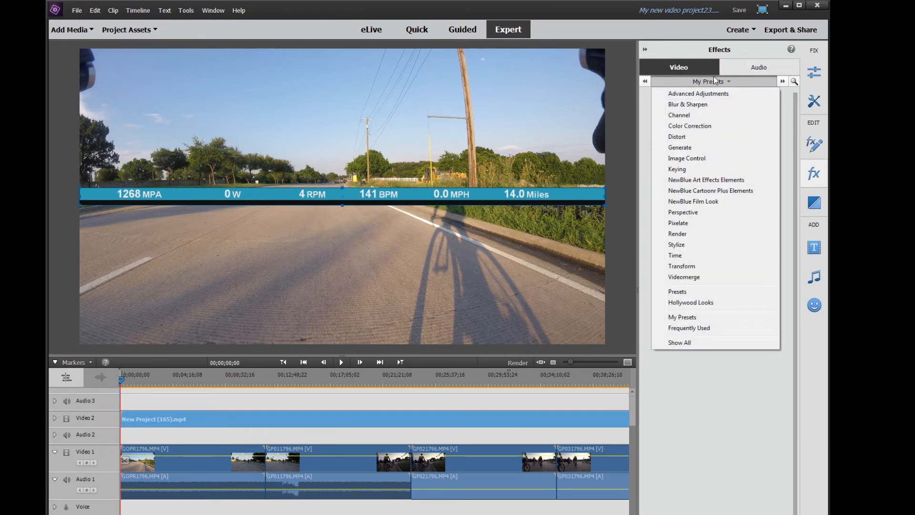
click(724, 367)
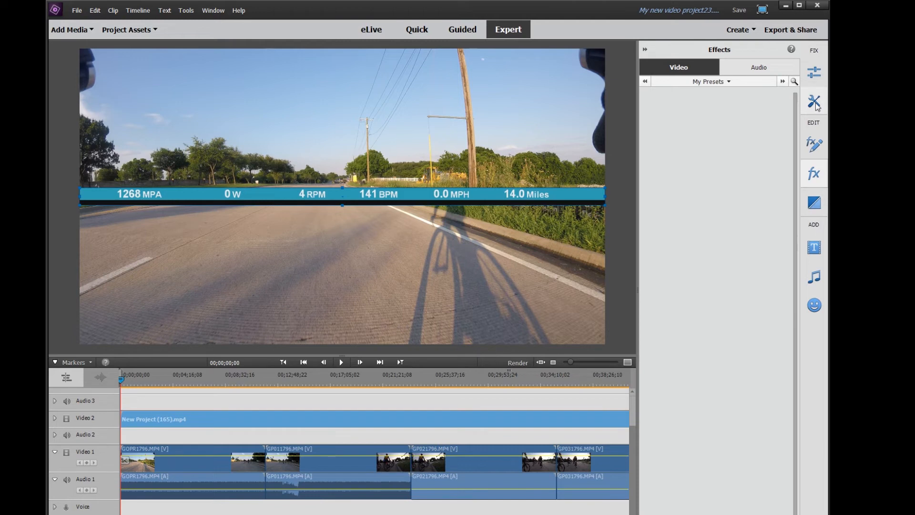
click(816, 179)
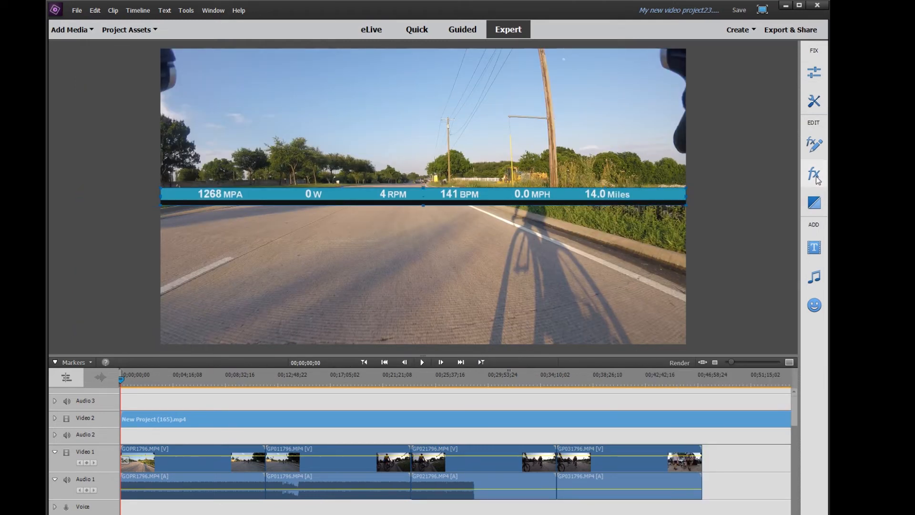
Step: Find the Crop video effect by searching for "cr" and apply it to the New Project (165).mp4 clip on Video 2
click(817, 179)
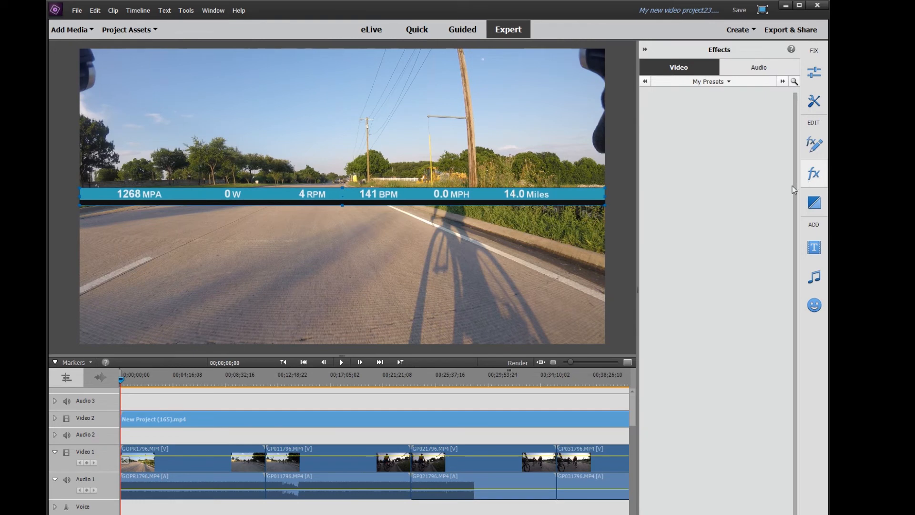
click(731, 82)
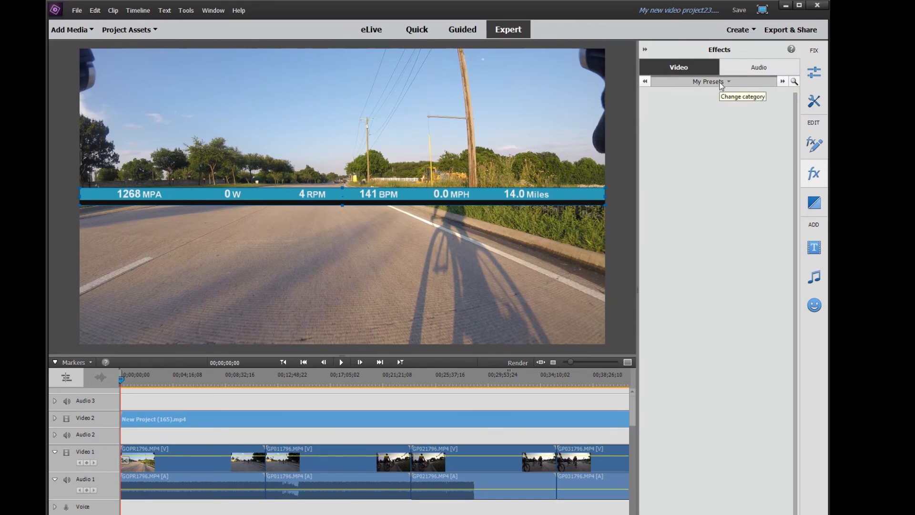
click(794, 82)
click(794, 82)
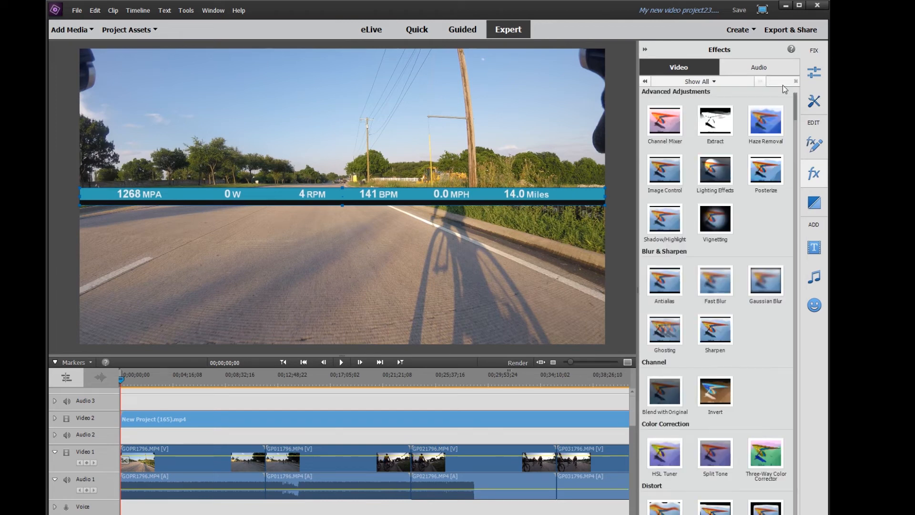
text(cr)
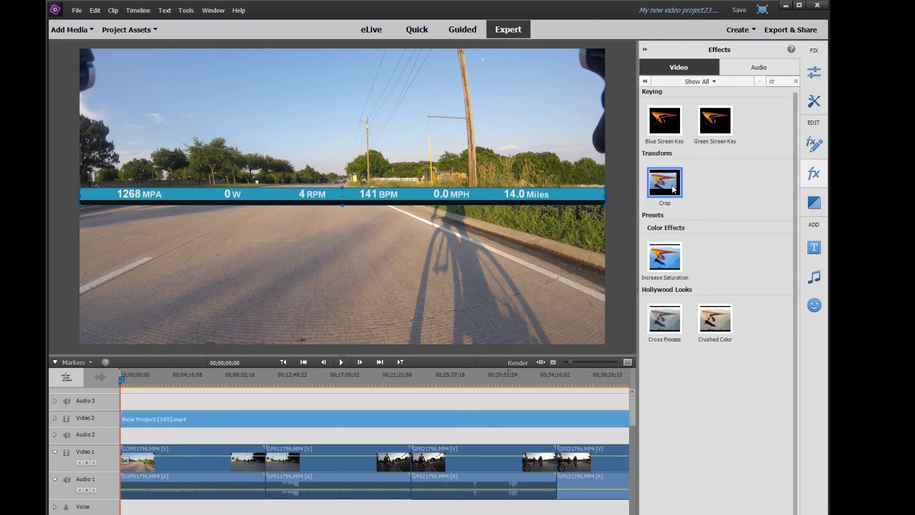
drag(665, 191, 448, 422)
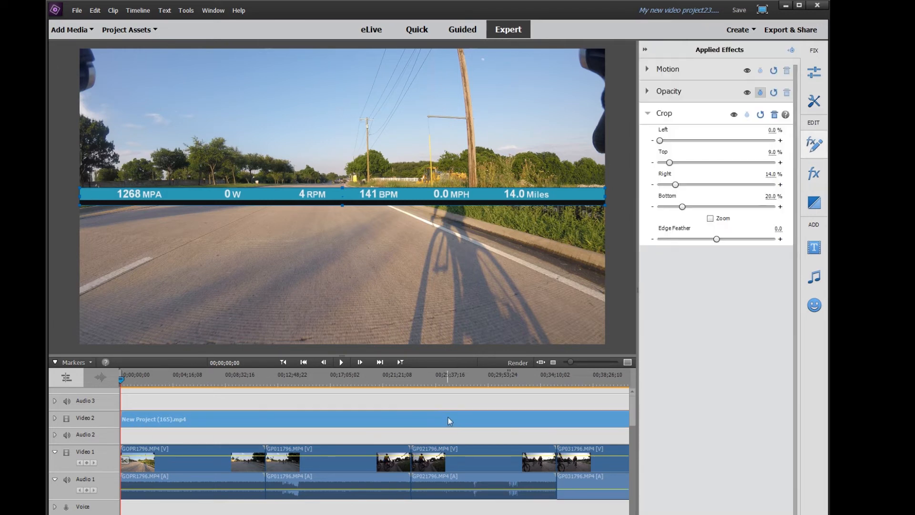
Step: Set the overlay clip's right and top crop to 0% and its bottom crop to about 28.6%, and close the applied effects
drag(675, 185, 640, 189)
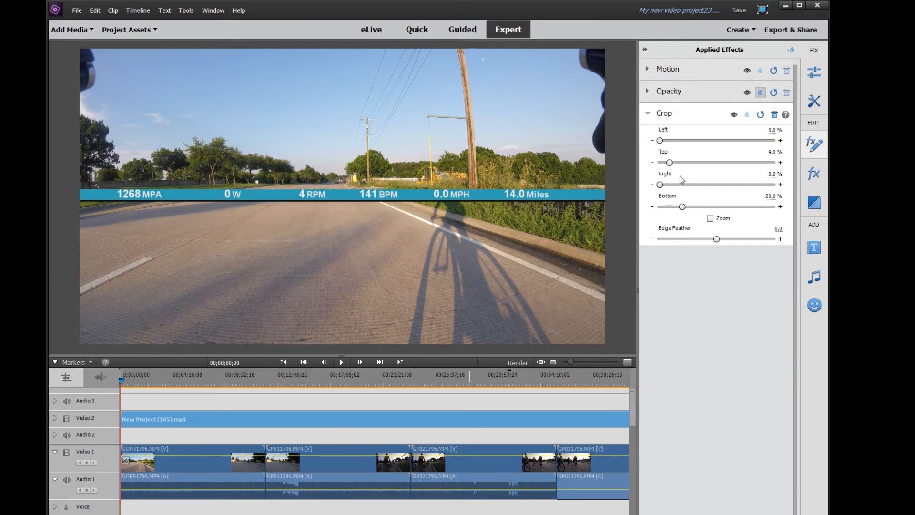
drag(672, 167, 664, 167)
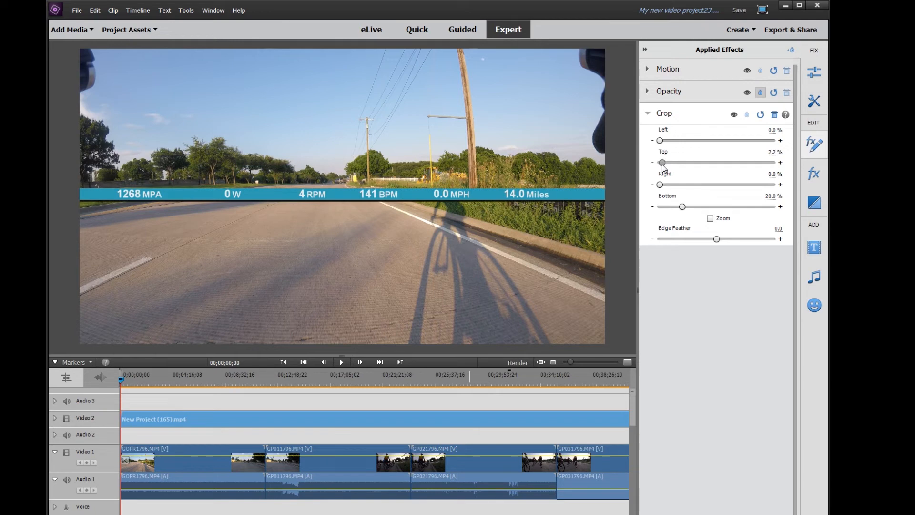
drag(682, 207, 693, 207)
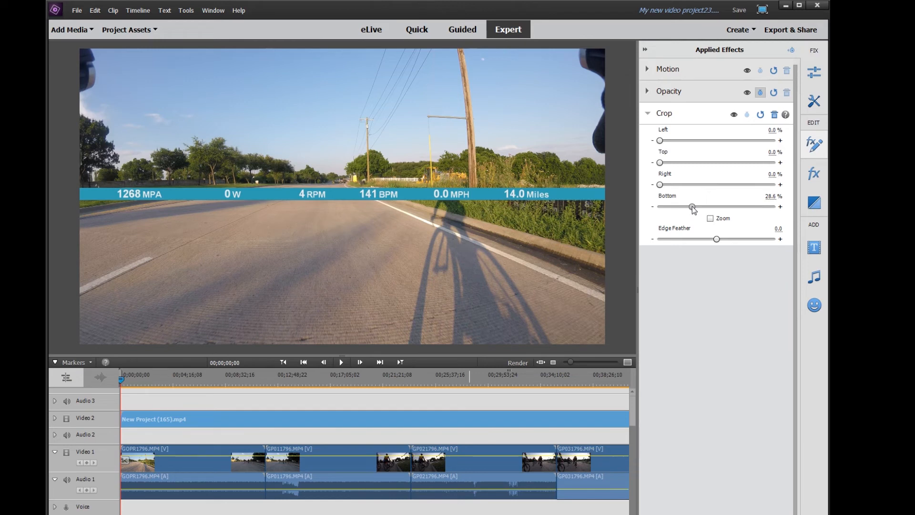
click(646, 49)
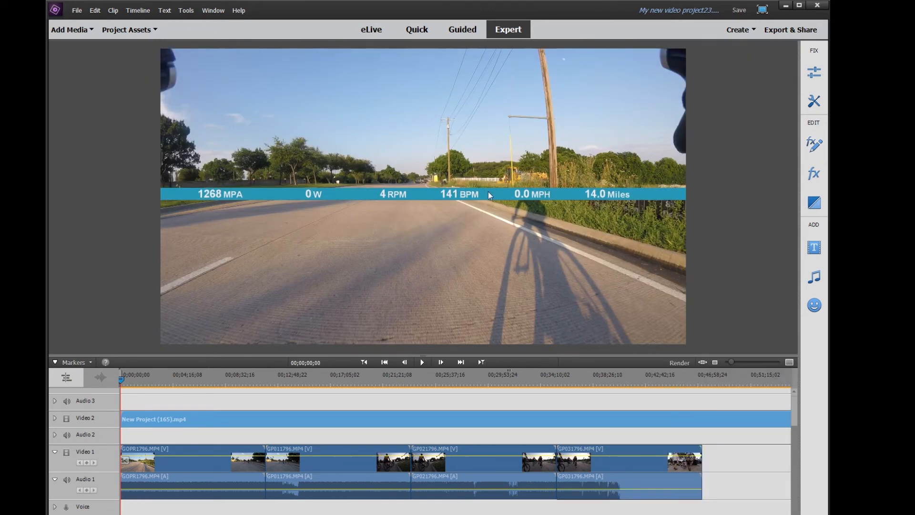
Step: Move the overlay strip in the preview up to the top edge of the video frame
click(493, 233)
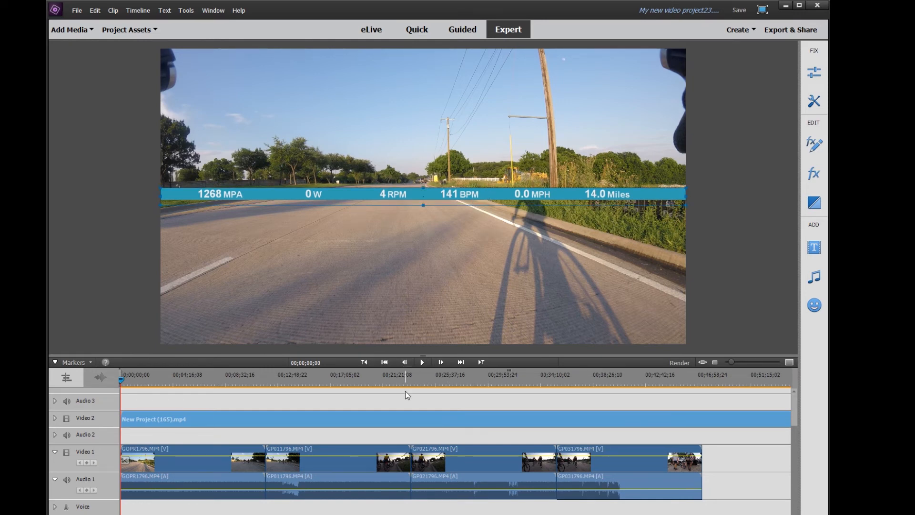
drag(488, 190, 485, 110)
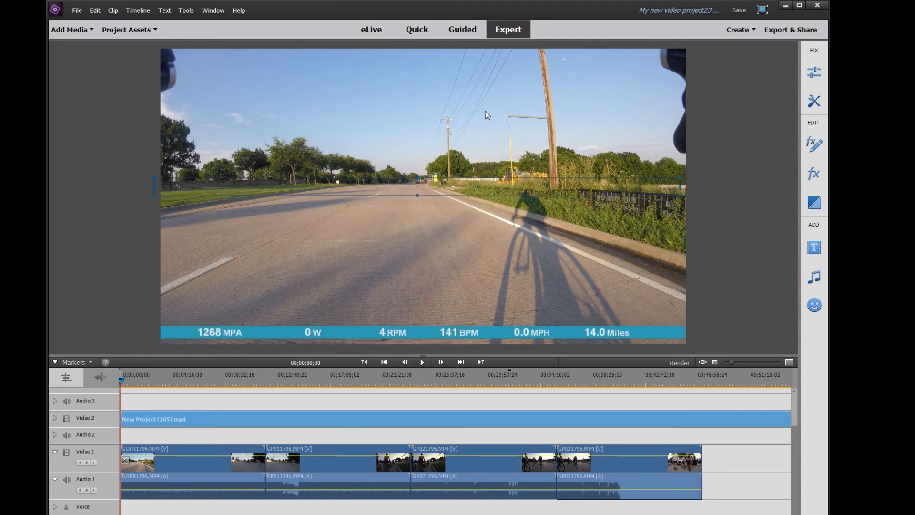
drag(485, 111, 488, 51)
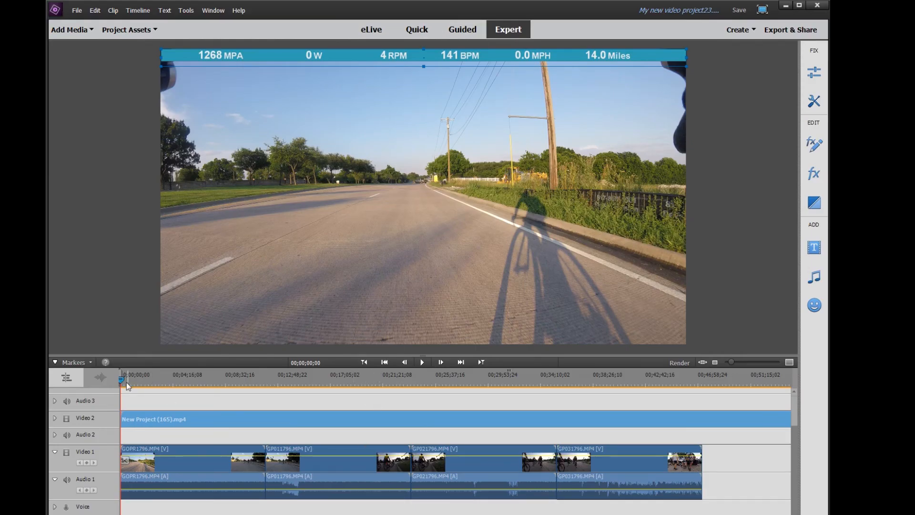
Step: Check the overlay data against the ride footage at about 5:22 and 14:32, and play a short section from there
drag(127, 383, 186, 382)
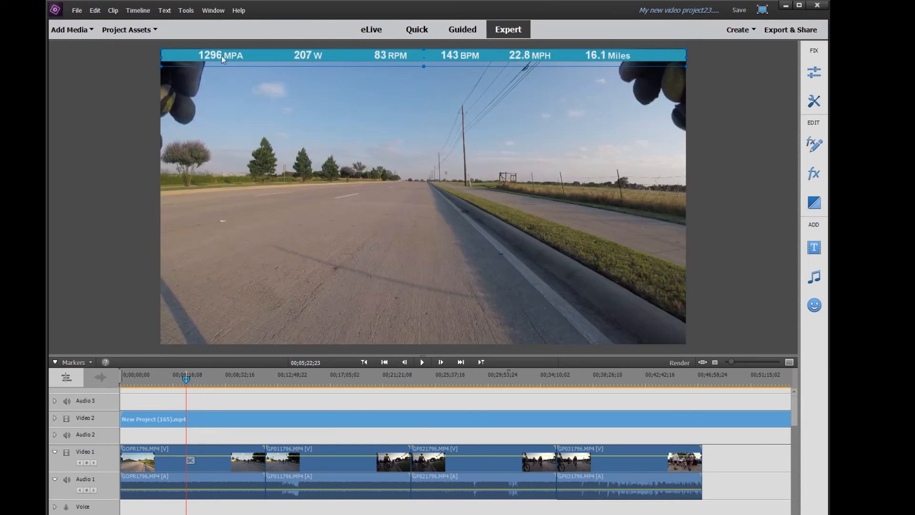
drag(189, 380, 299, 380)
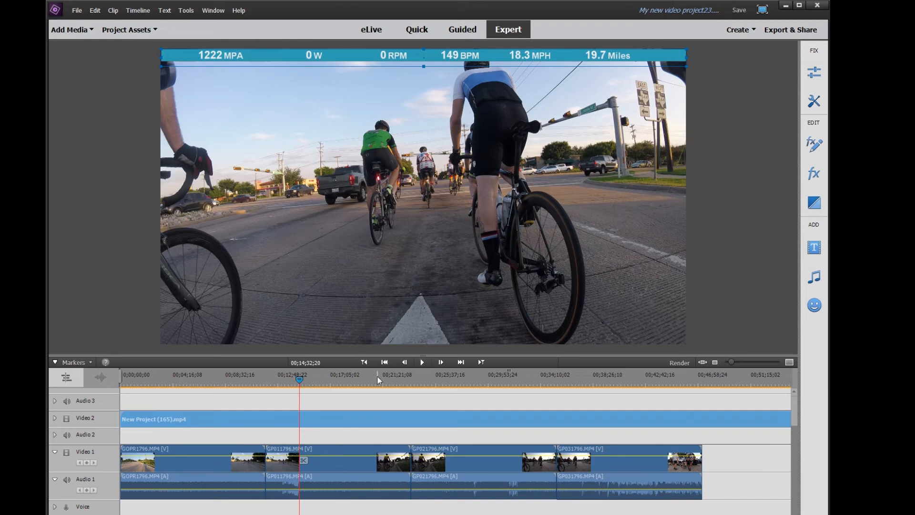
click(422, 362)
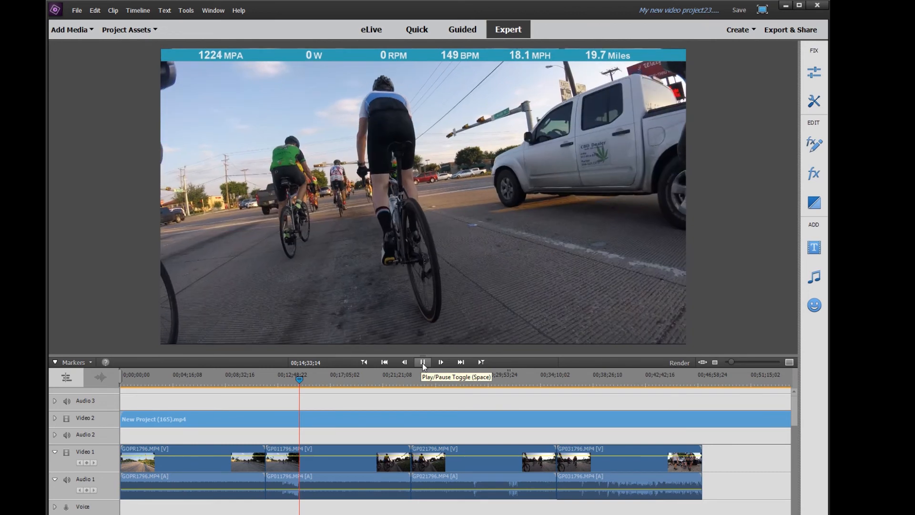
click(422, 362)
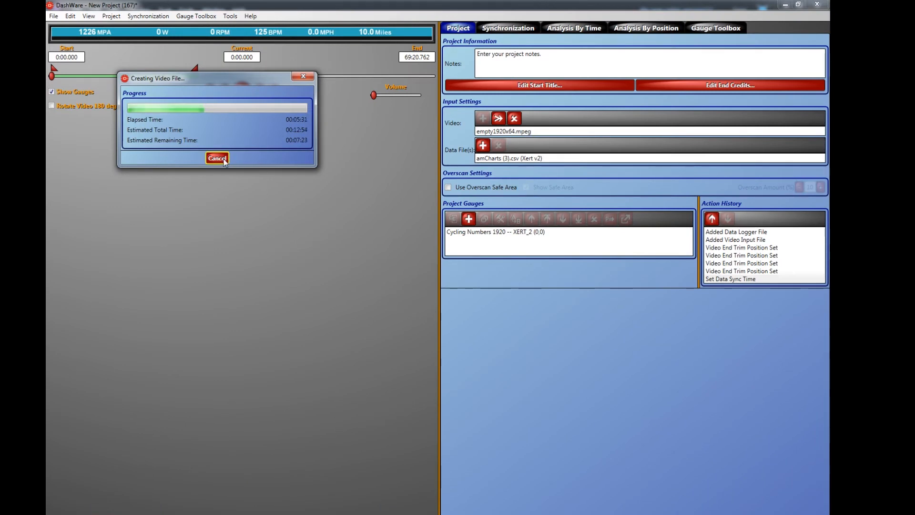
Step: Switch to DashWare, cancel the running video creation, and start a new project without saving the current one
click(217, 158)
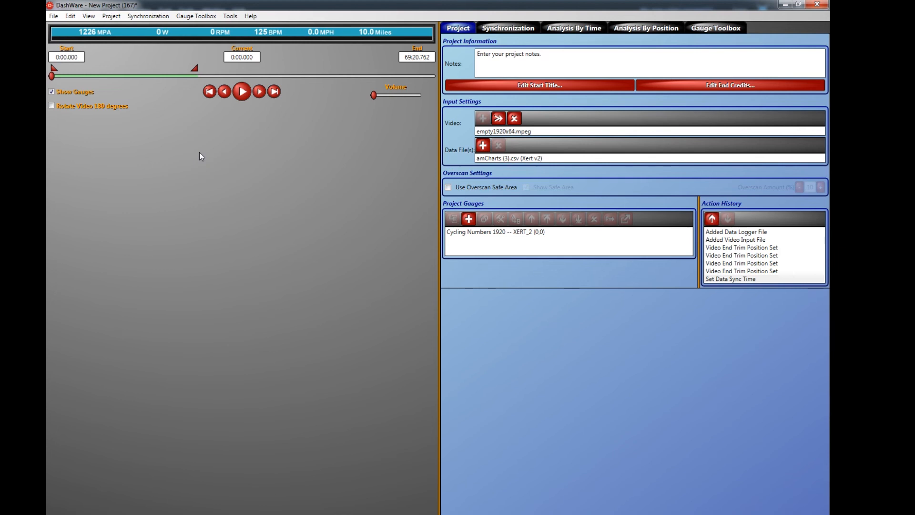
click(53, 16)
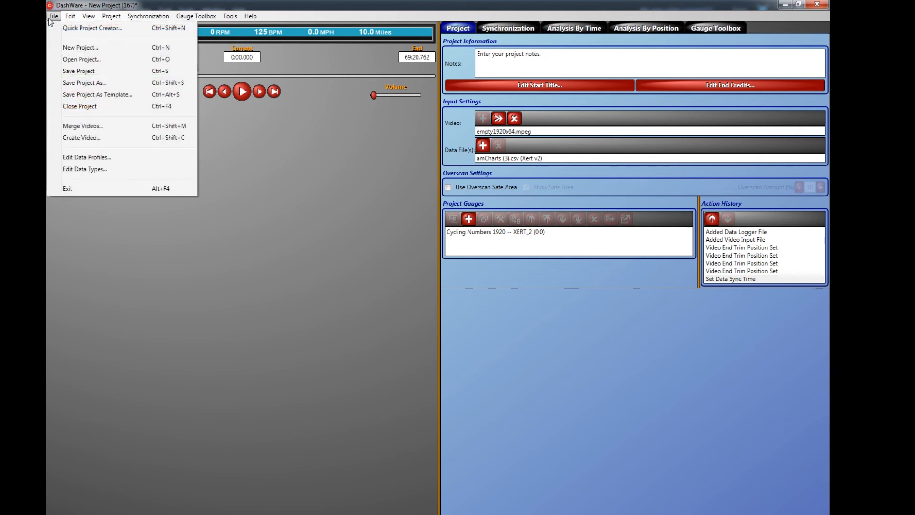
click(75, 48)
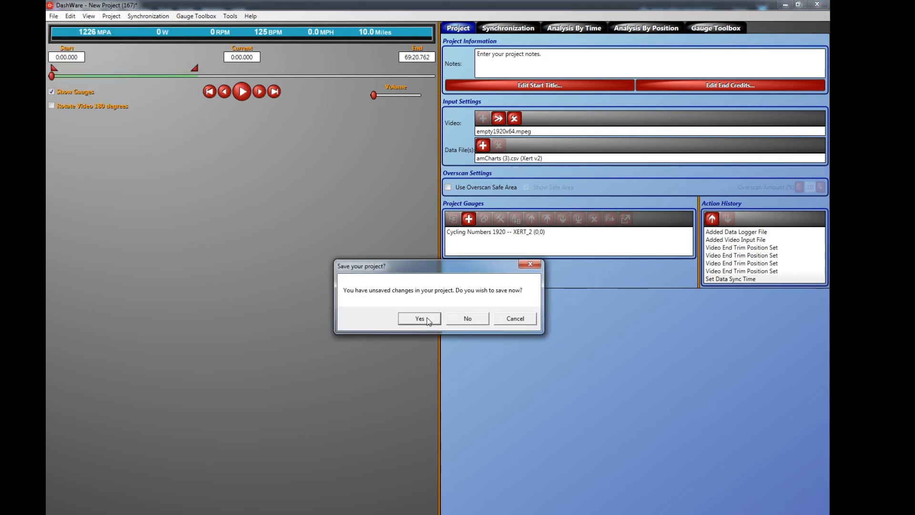
click(463, 319)
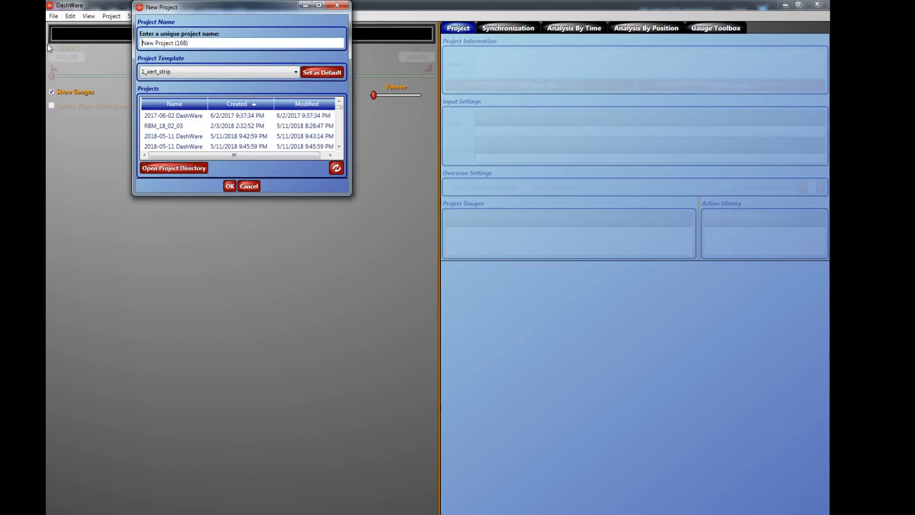
Step: Look through the available project templates, and close the new project dialog without creating a project
click(293, 78)
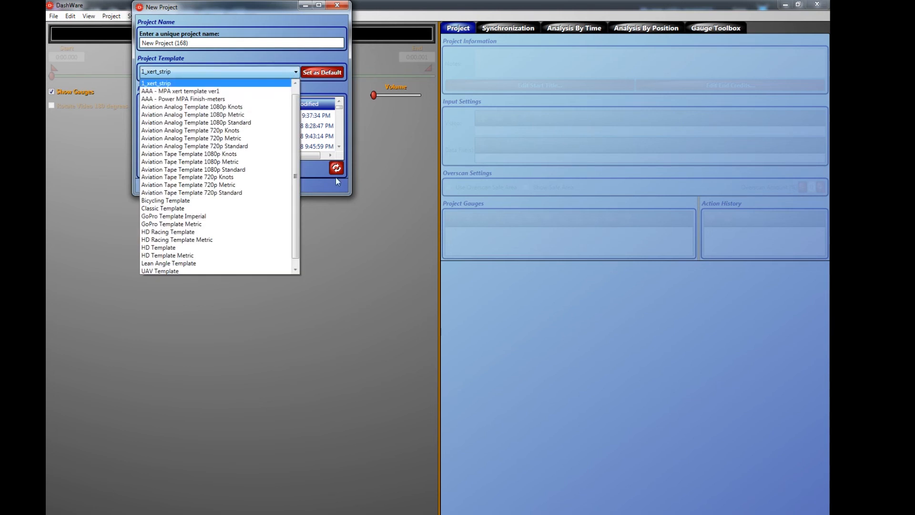
click(333, 21)
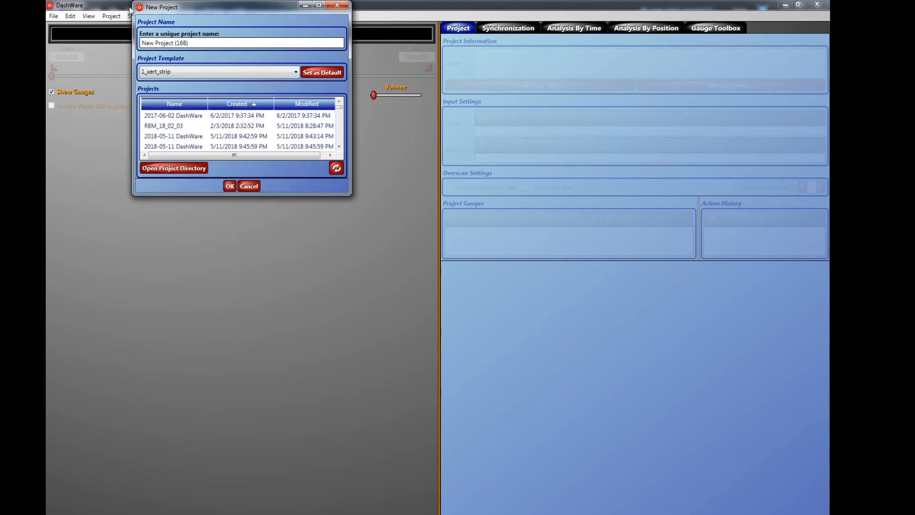
click(341, 6)
Step: Open the Data Profile Editor and select the Xert v2 data profile
click(51, 18)
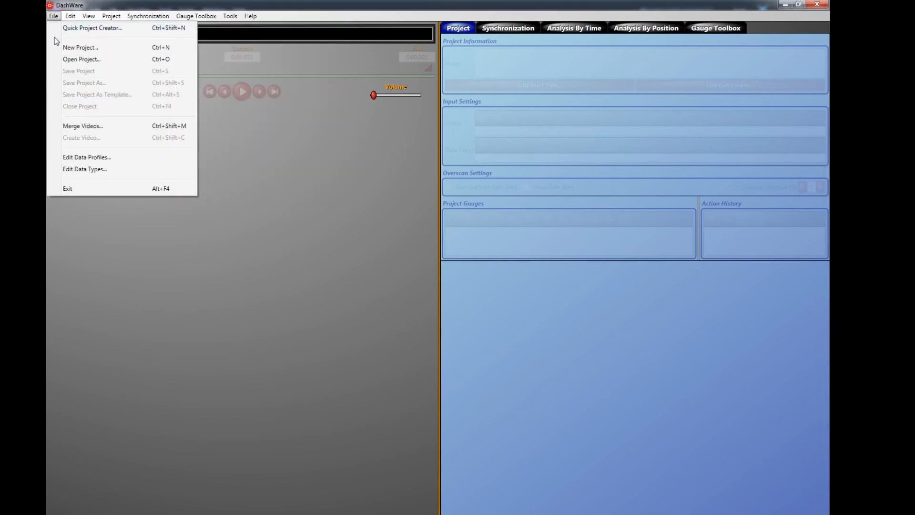
click(87, 158)
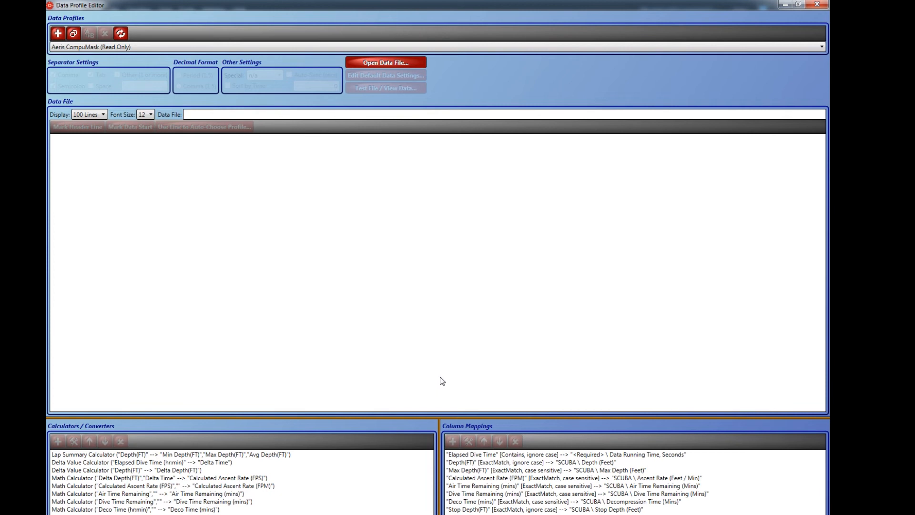
click(774, 48)
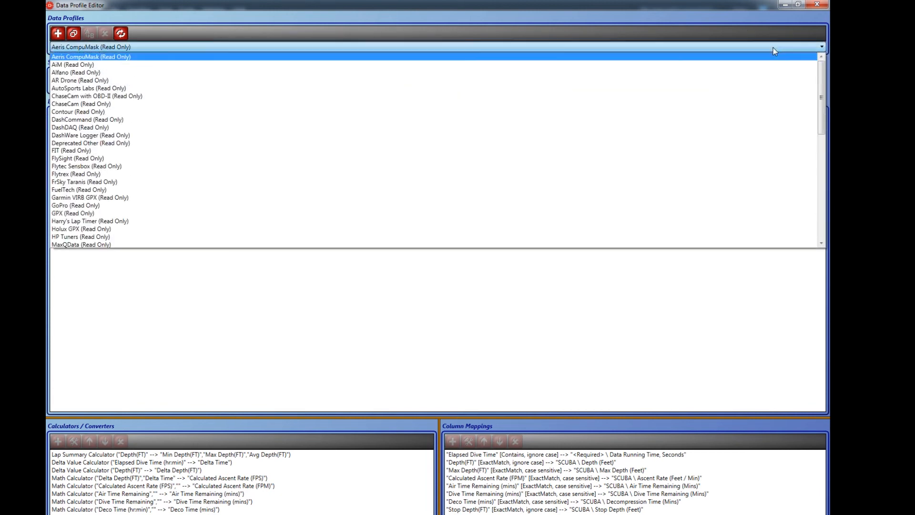
click(774, 50)
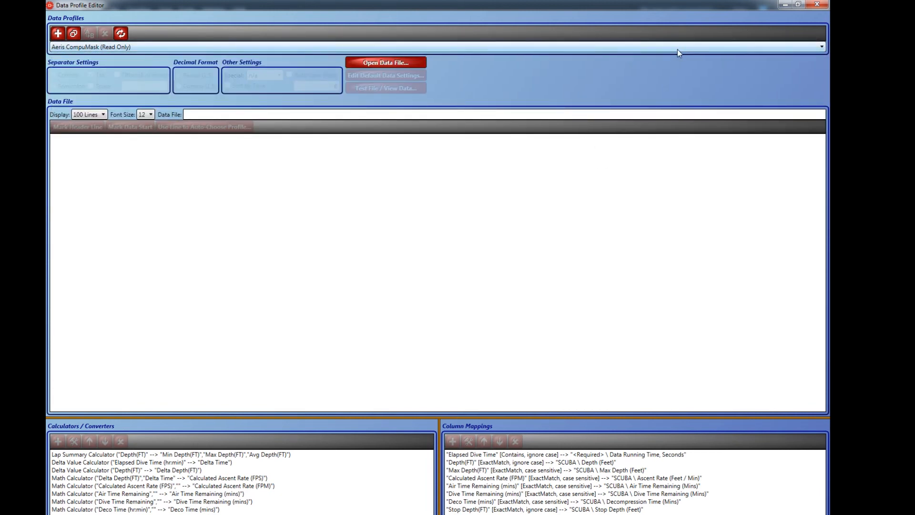
click(677, 50)
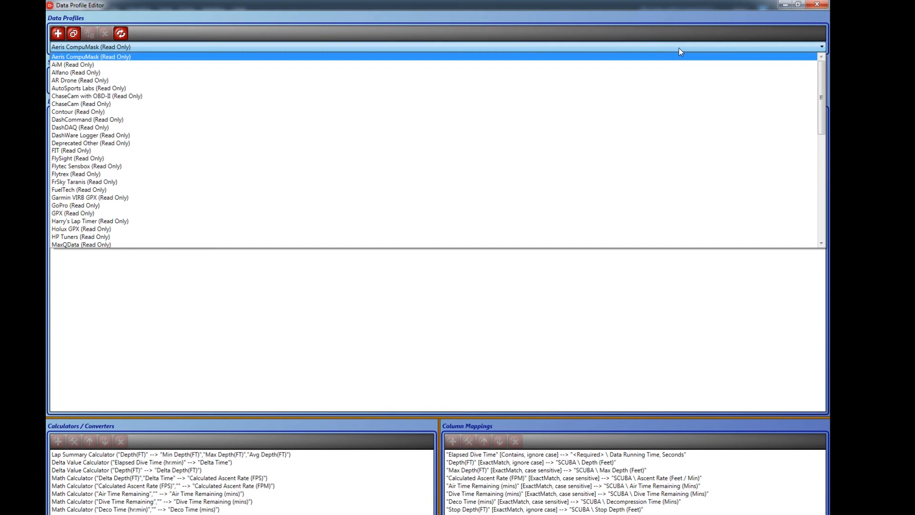
scroll(632, 110, down, 15)
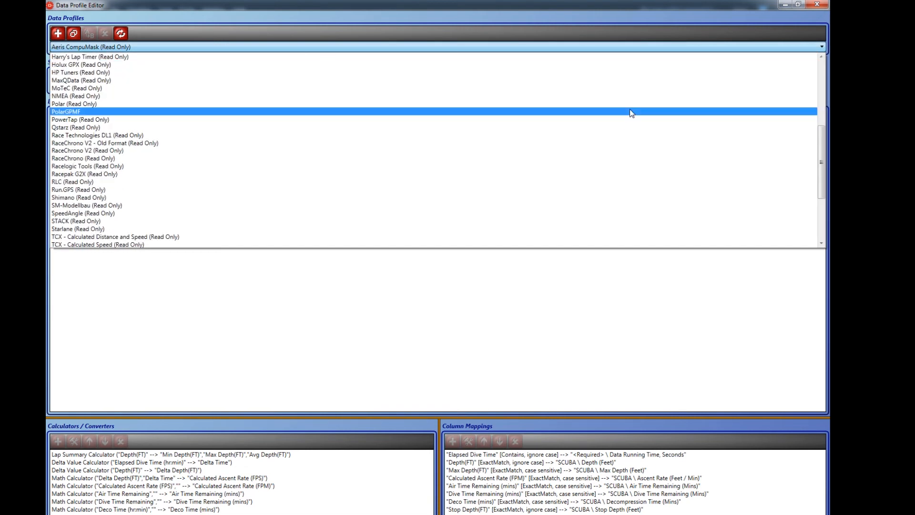
click(384, 221)
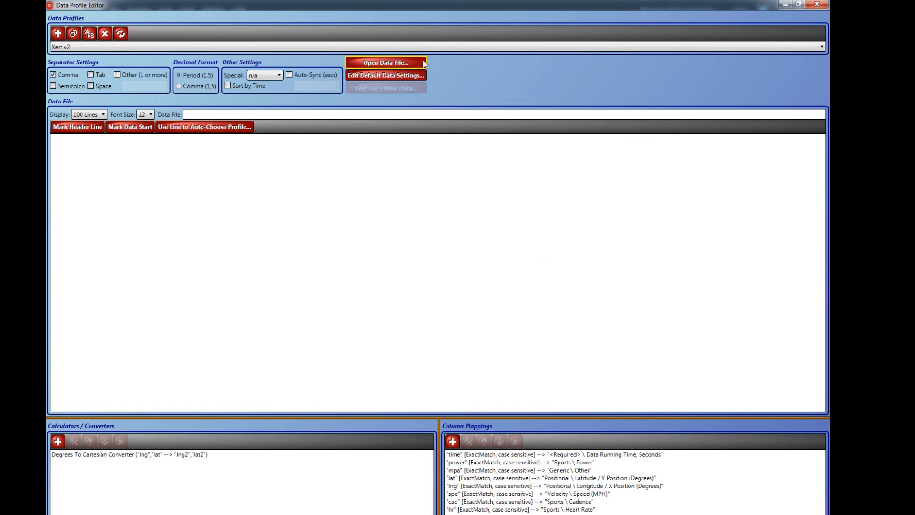
Step: Look through the full list of available data profiles and keep Xert v2 selected
click(425, 47)
scroll(406, 134, up, 15)
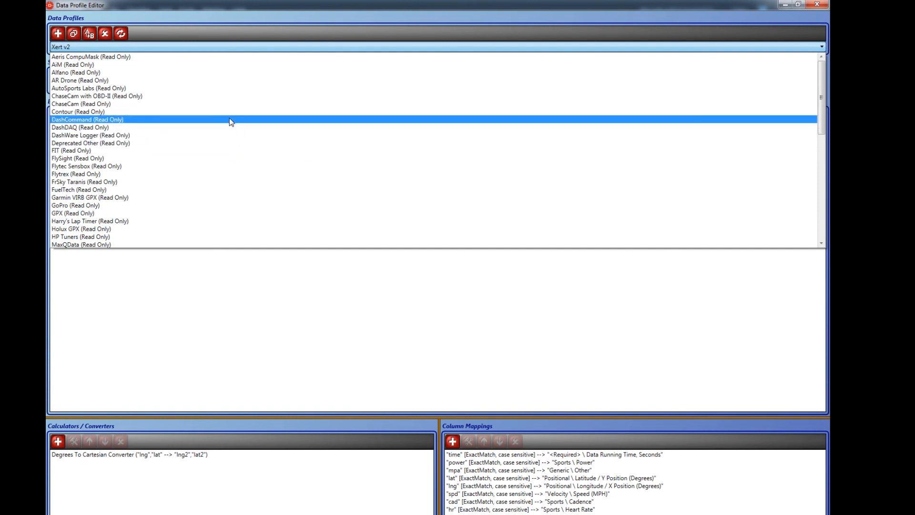
scroll(229, 122, down, 6)
scroll(230, 125, down, 5)
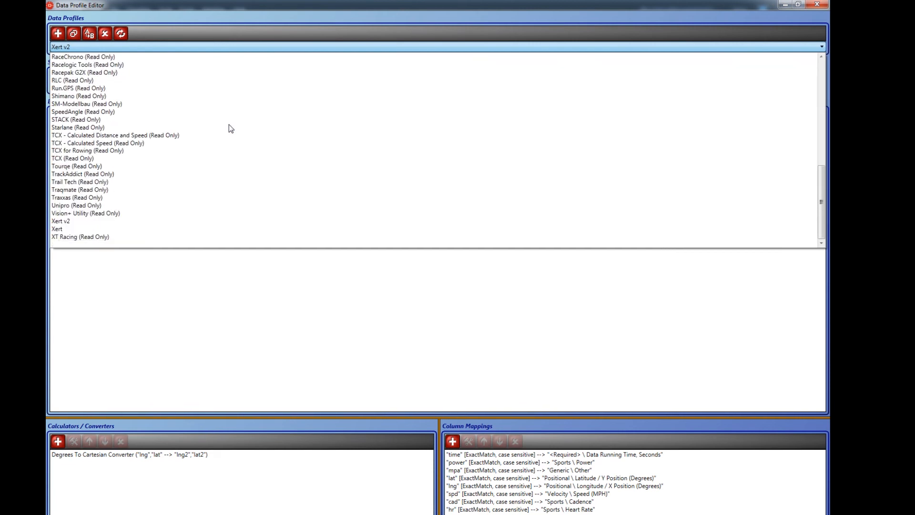
scroll(231, 128, up, 2)
scroll(230, 129, up, 4)
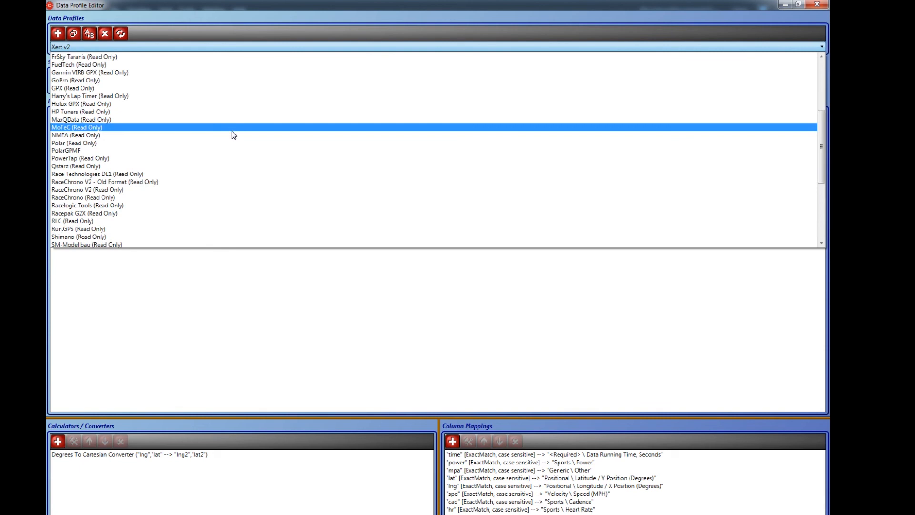
scroll(232, 131, up, 1)
scroll(235, 134, up, 1)
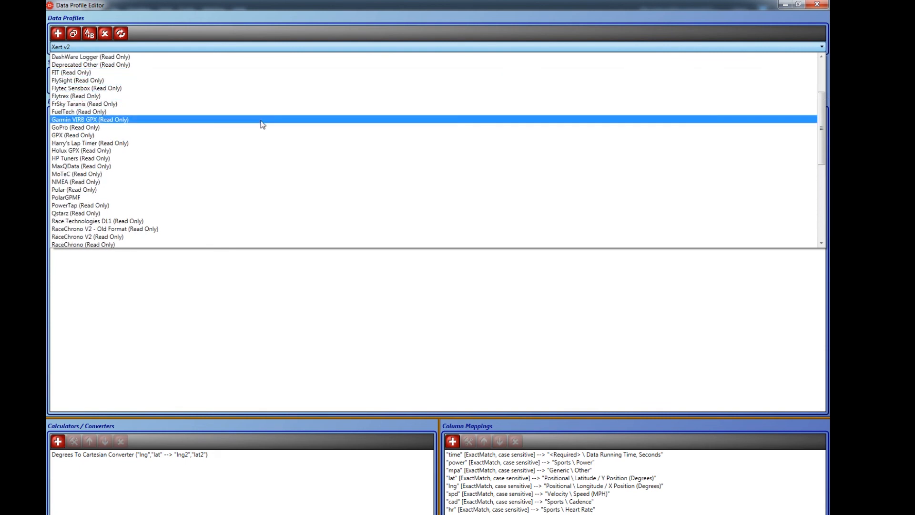
scroll(310, 157, up, 1)
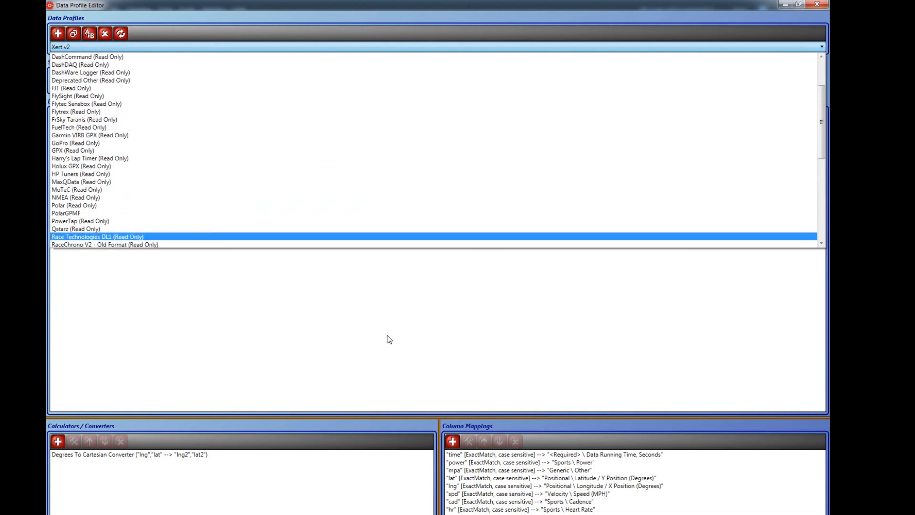
click(415, 327)
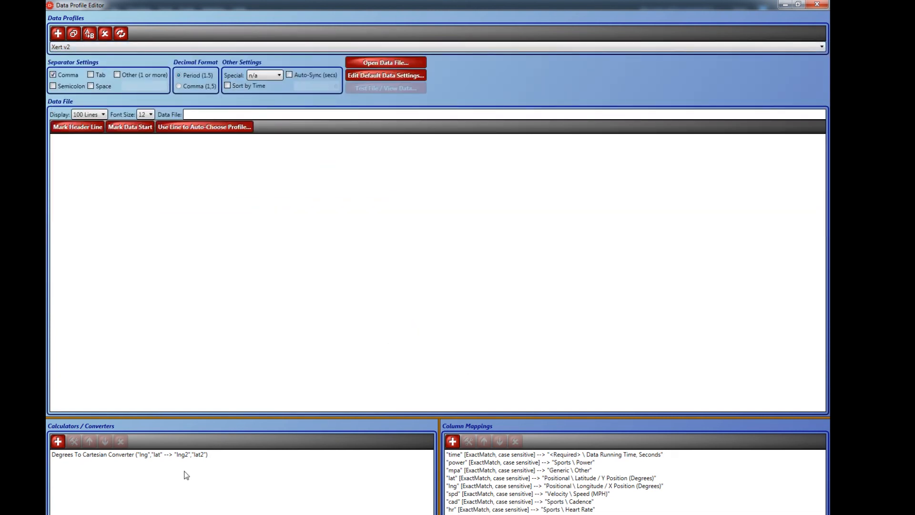
Step: Go through the Xert v2 profile's degrees-to-Cartesian converter and its column mappings from time through spd
click(179, 456)
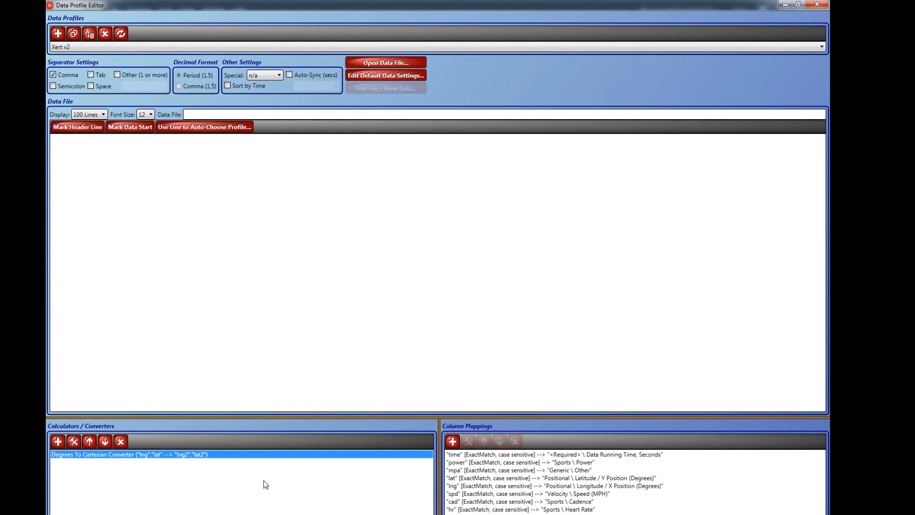
click(490, 453)
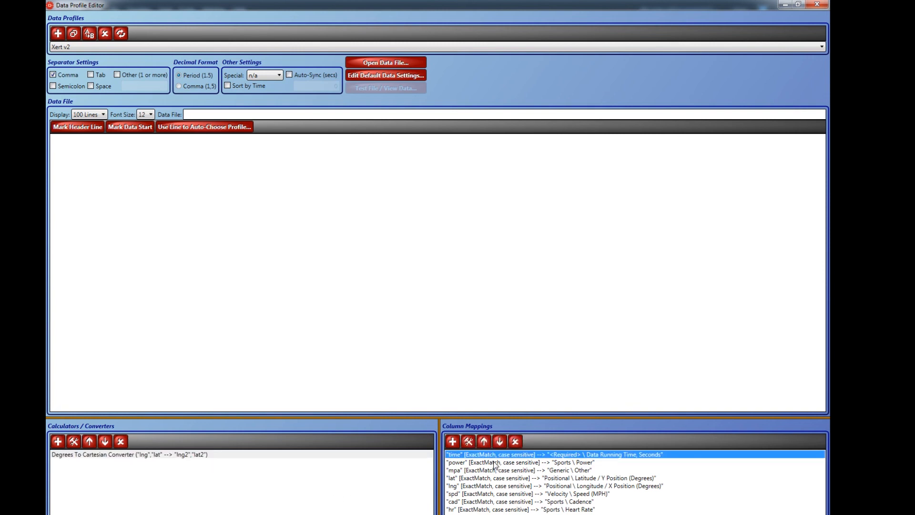
click(494, 462)
click(500, 470)
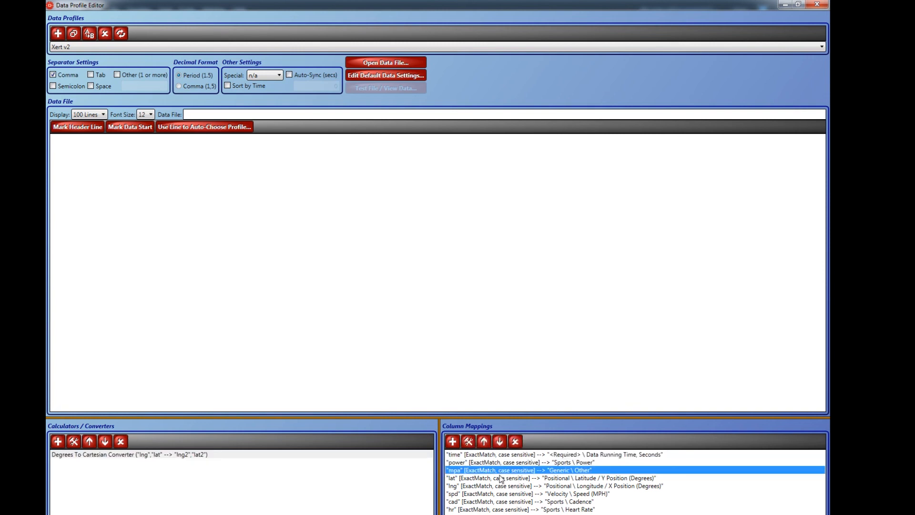
click(501, 478)
click(501, 486)
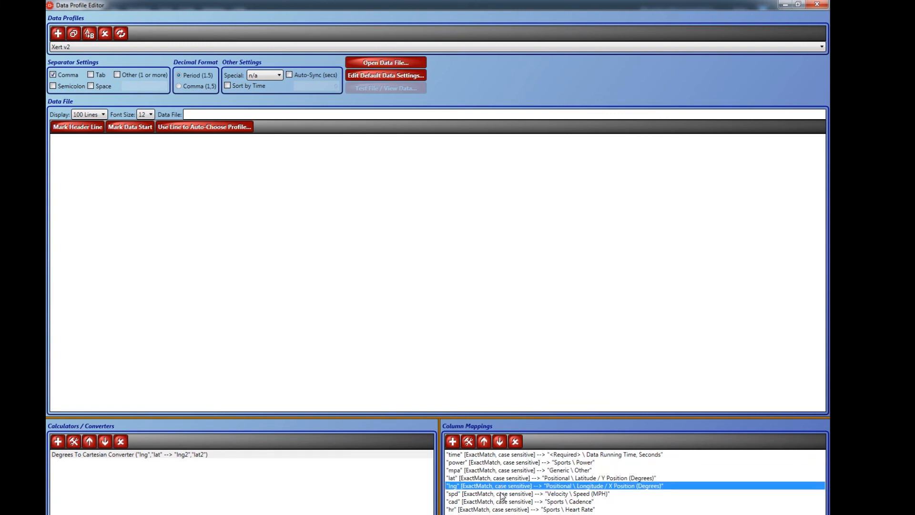
click(502, 494)
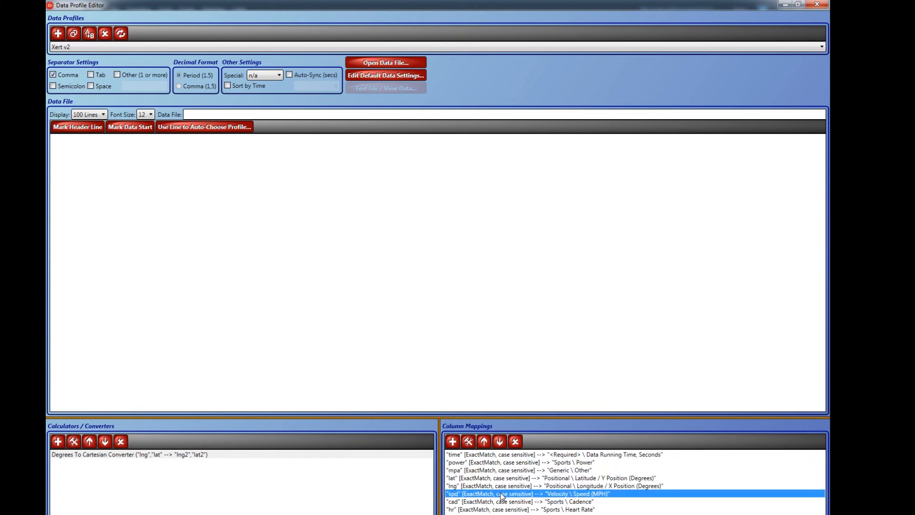
Step: Inspect the settings of the mpa column mapping, close them without changes, and select the lat mapping
double_click(487, 472)
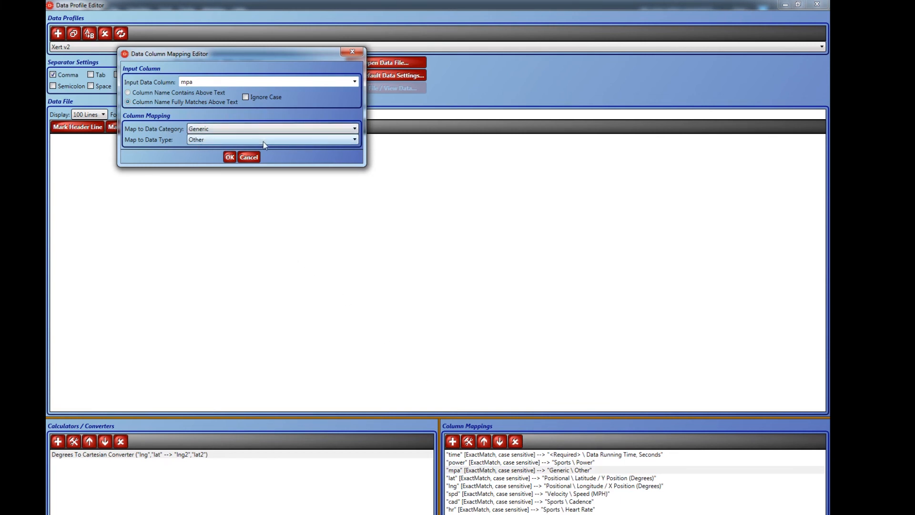
click(253, 158)
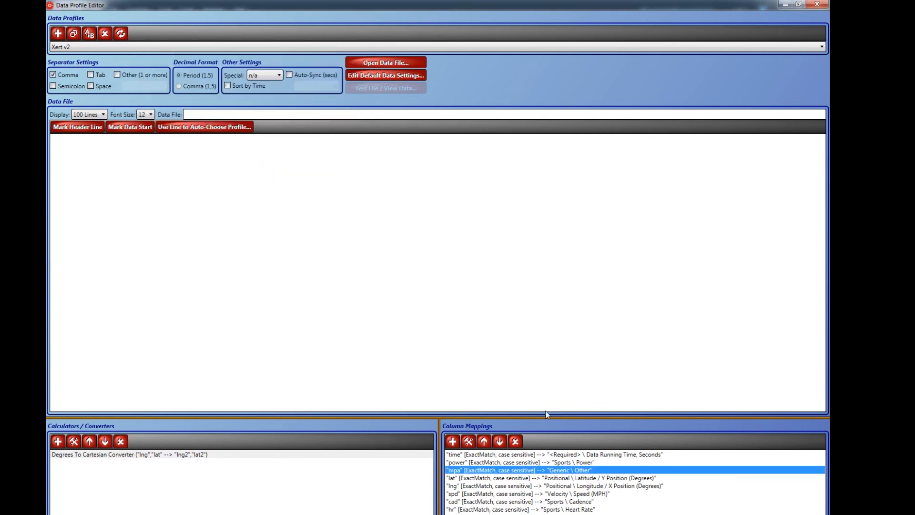
click(482, 478)
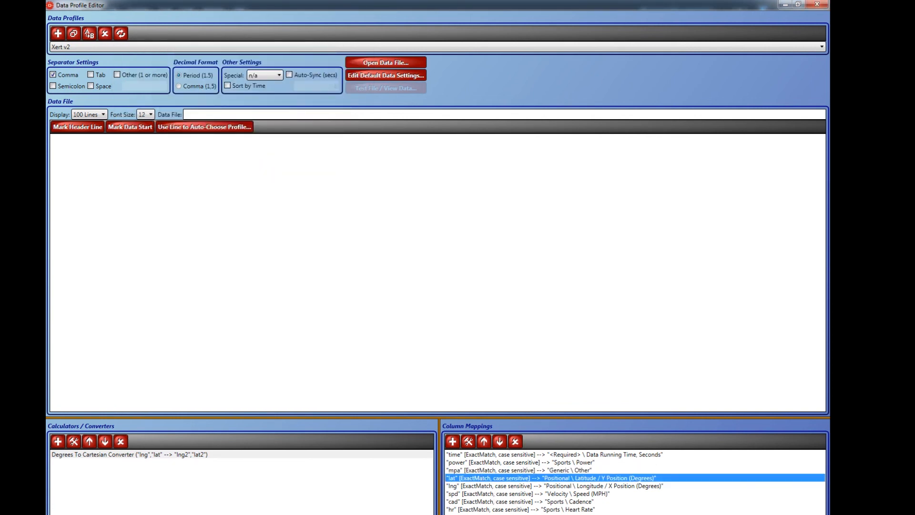
Step: Open the amCharts (3) CSV file from the 20_03_10_PopA folder in Excel, and return to the Data Profile Editor
mouse_move(163, 514)
click(110, 498)
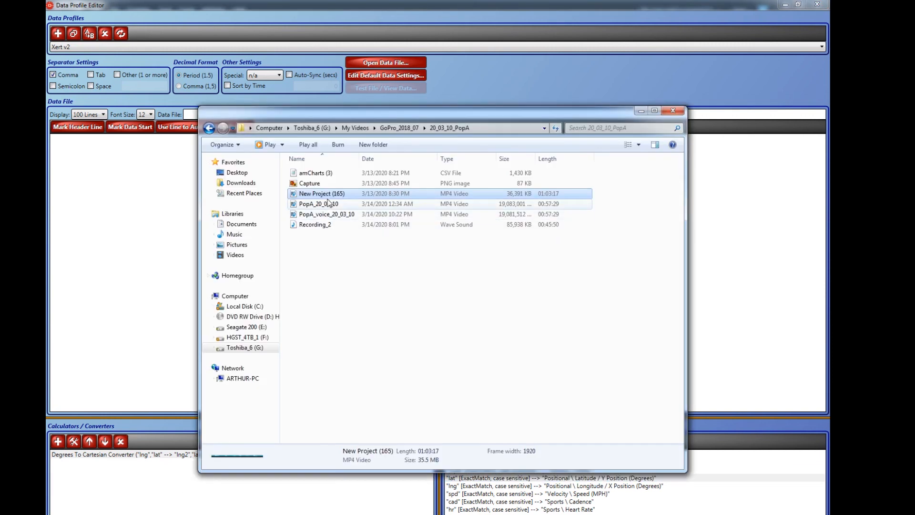
right_click(321, 174)
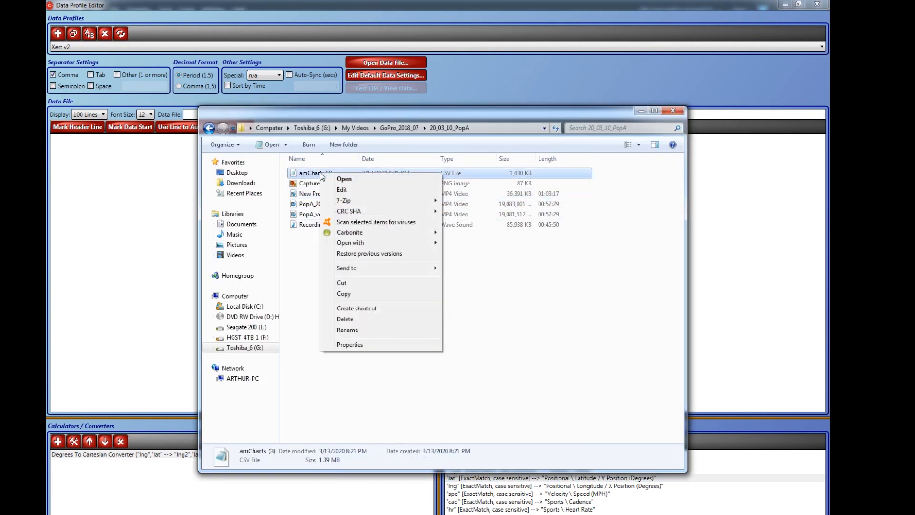
mouse_move(398, 243)
click(458, 242)
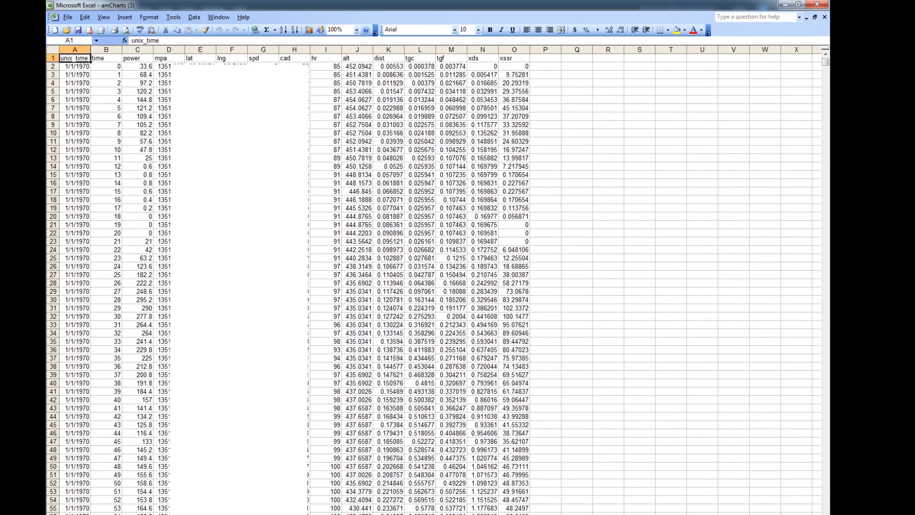
key(alt+Tab)
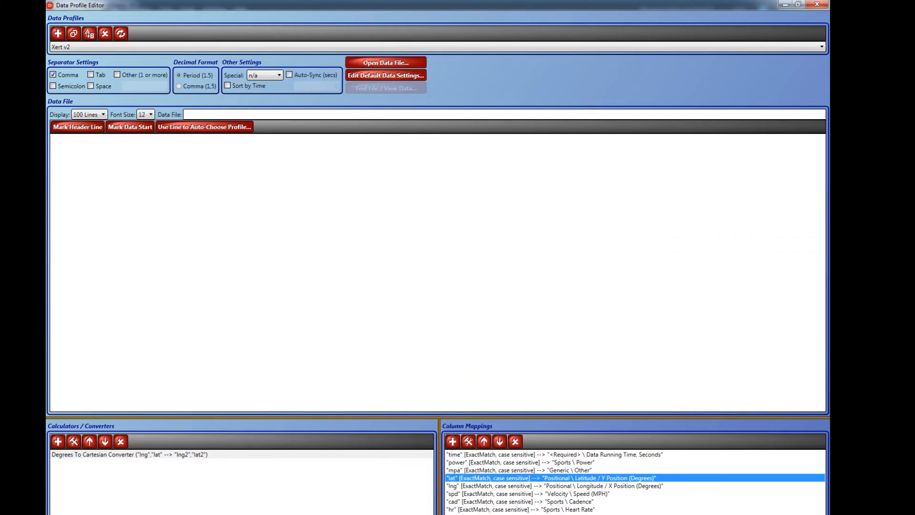
Step: Narrow the Data Profile Editor window and place it beside the amCharts (3) spreadsheet, leaving the first data columns in view
click(803, 4)
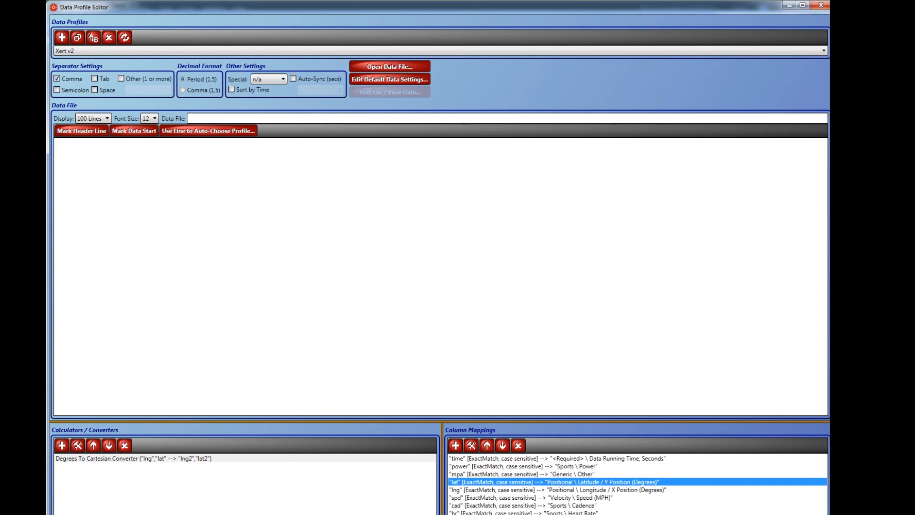
click(801, 6)
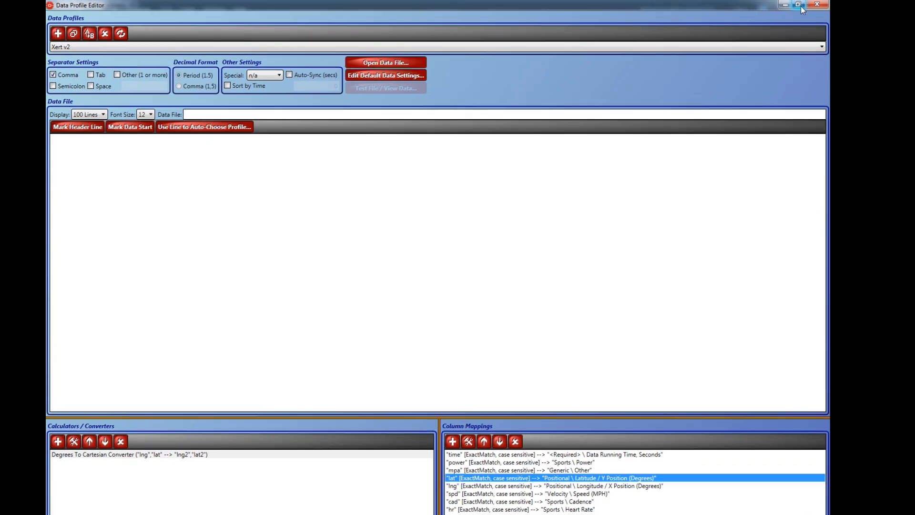
drag(754, 11, 678, 21)
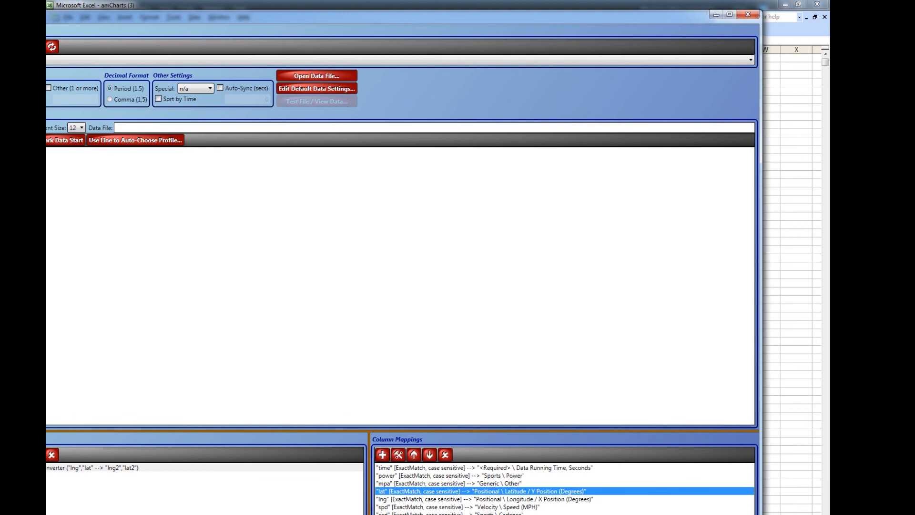
drag(762, 215, 399, 215)
drag(218, 18, 657, 7)
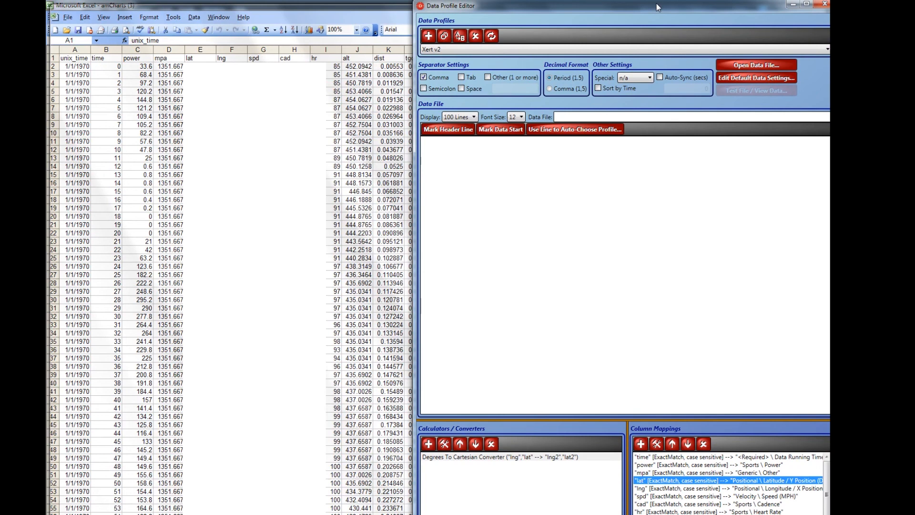
double_click(656, 4)
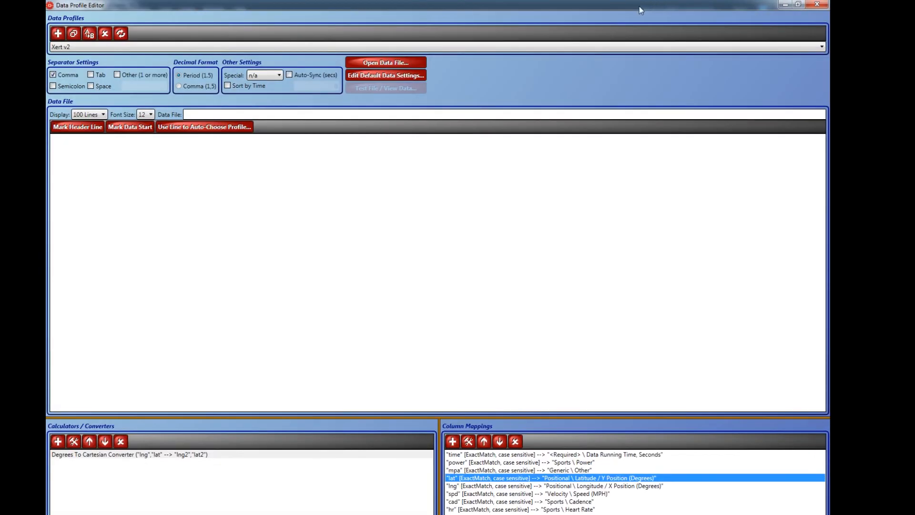
click(798, 4)
drag(185, 16, 566, 22)
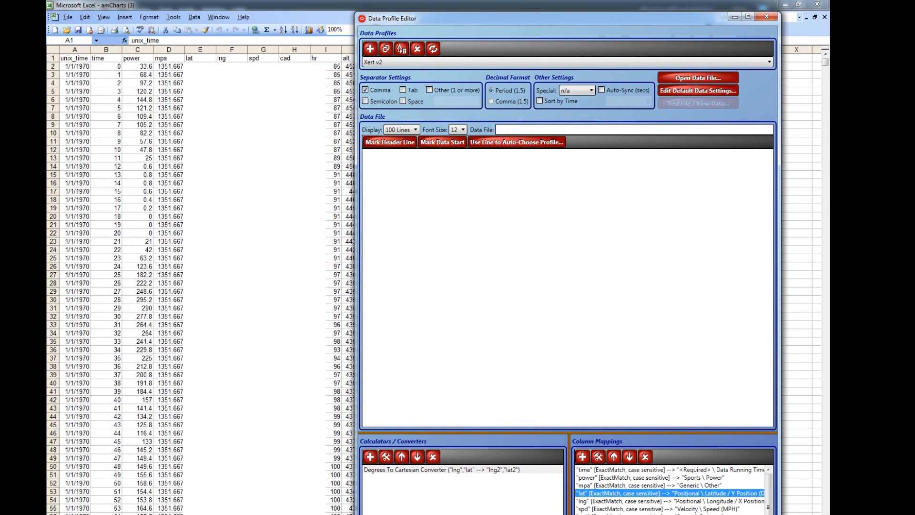
Step: Compare the profile's column mappings with the spreadsheet's column headers, and close the Data Profile Editor
mouse_move(462, 19)
mouse_down()
mouse_move(679, 27)
mouse_move(503, 33)
mouse_move(460, 18)
mouse_up()
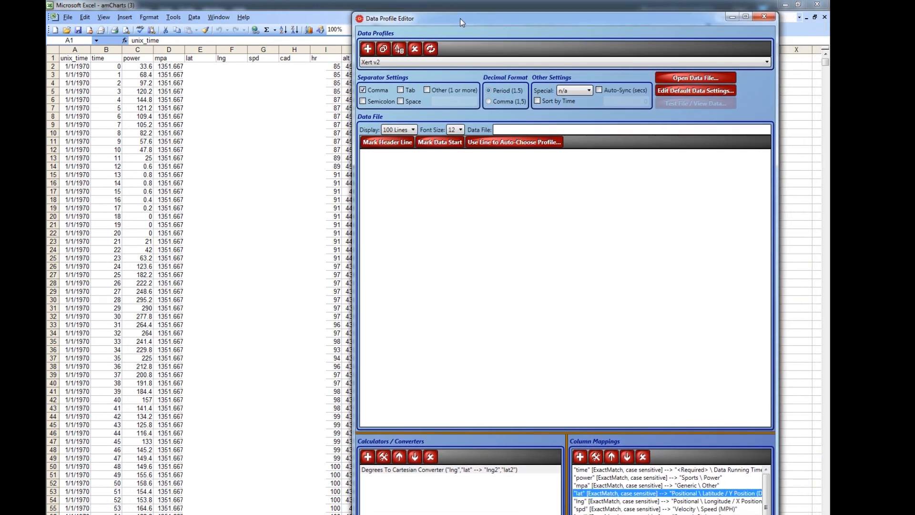
drag(765, 504, 765, 511)
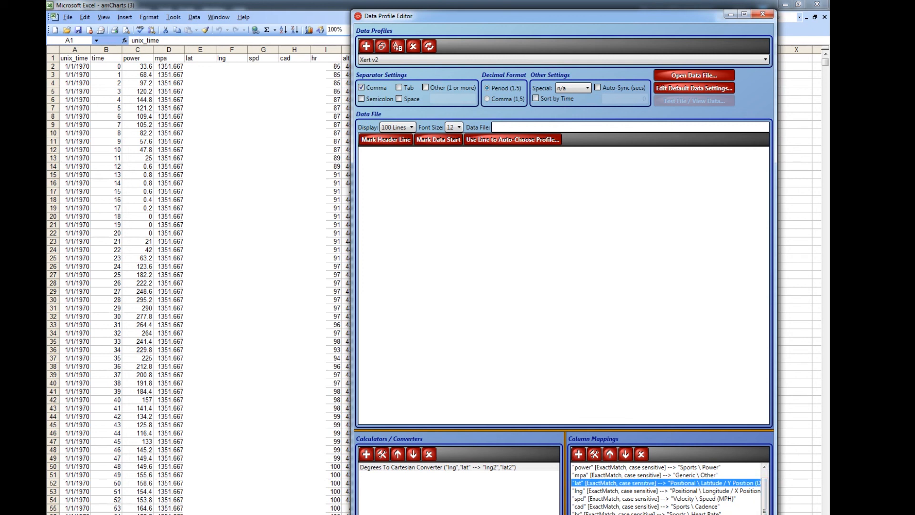
click(745, 15)
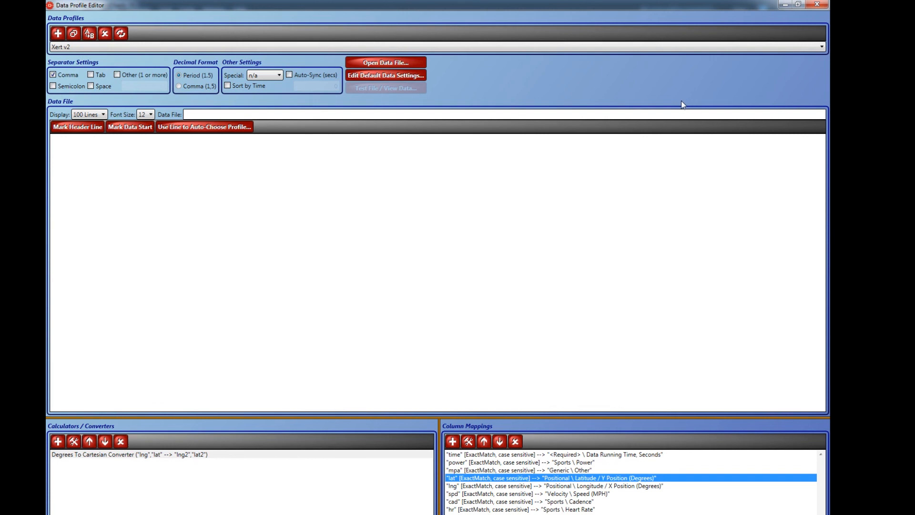
click(821, 5)
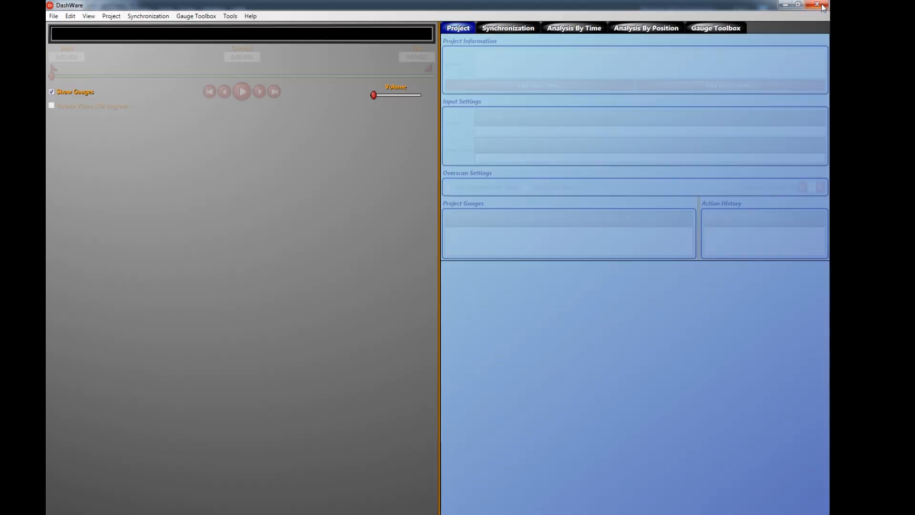